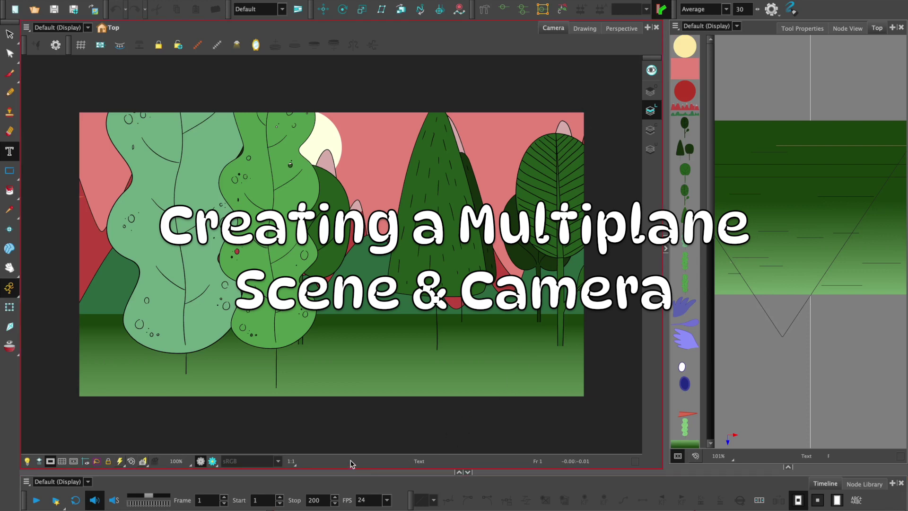
Switch the viewer to Perspective and orbit until the forest trees face the viewer.
left_click(621, 27)
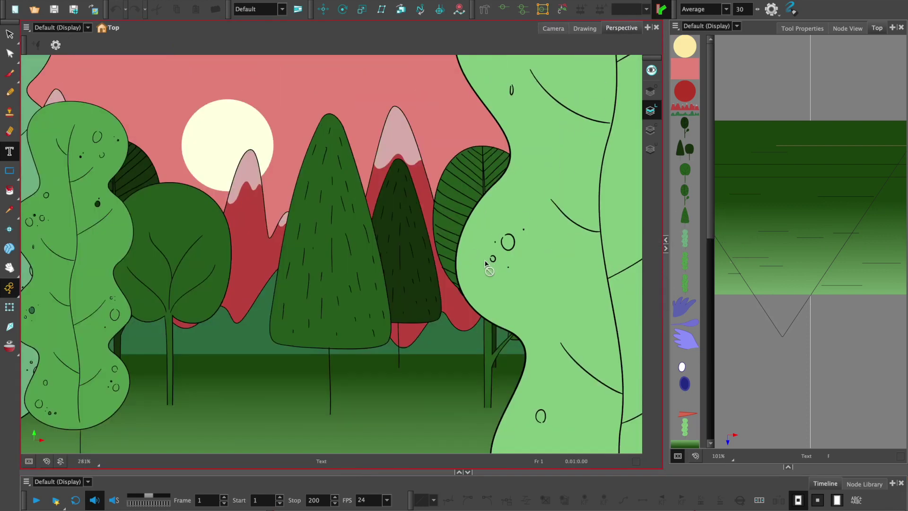
scroll(493, 257, "down", 5)
left_click_drag(492, 260, 465, 291)
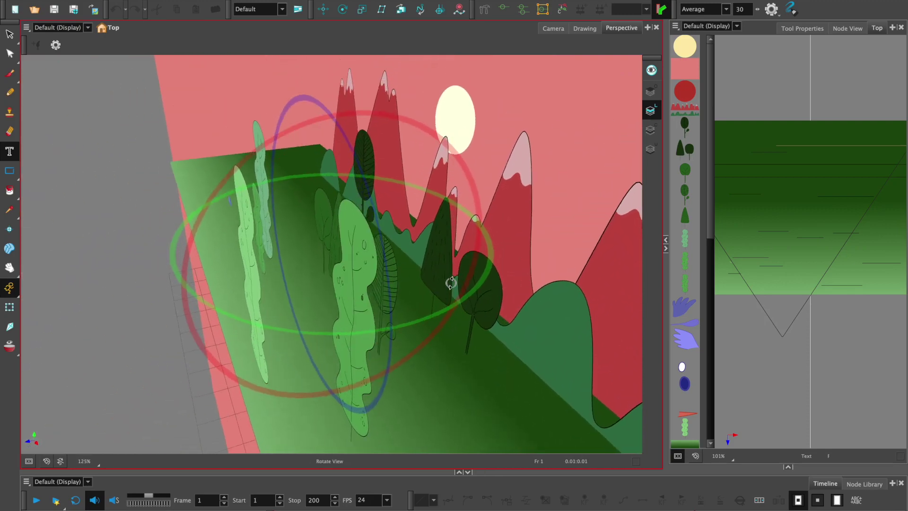
mouse_move(464, 291)
left_mouse_down()
mouse_move(448, 281)
mouse_move(461, 277)
mouse_move(456, 288)
mouse_move(422, 276)
mouse_move(444, 284)
mouse_move(532, 274)
mouse_move(492, 300)
mouse_move(454, 280)
mouse_move(457, 271)
left_mouse_up()
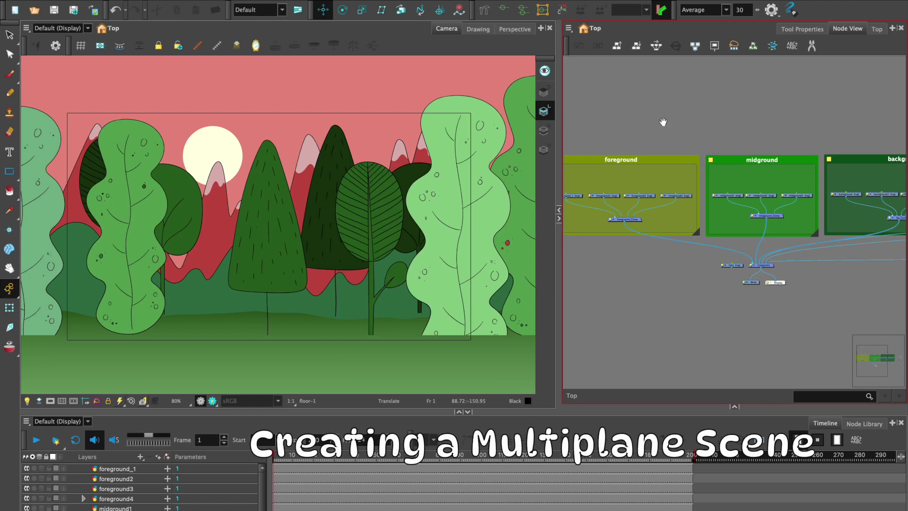
left_click_drag(662, 122, 710, 135)
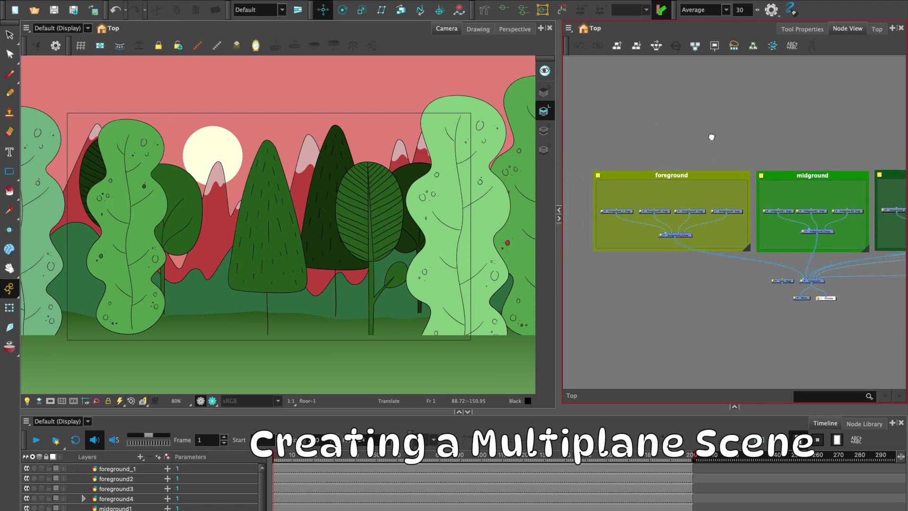
left_click(716, 172)
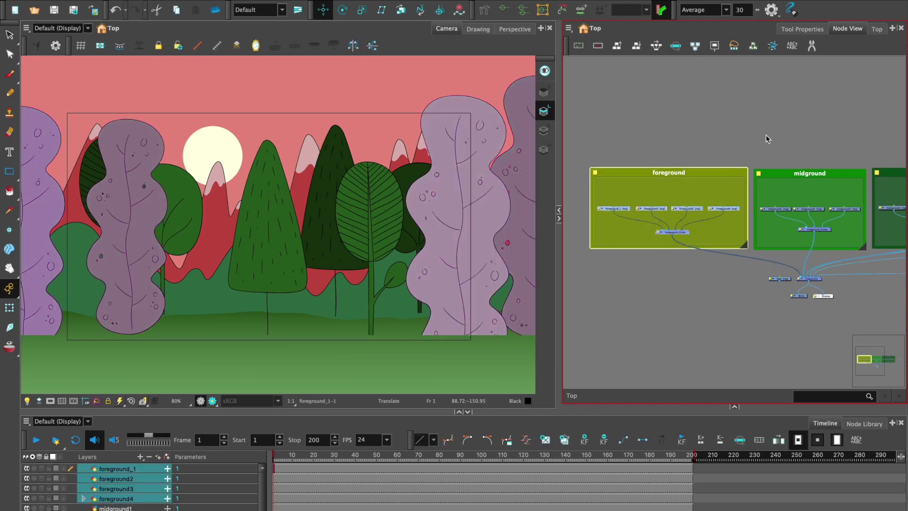
left_click_drag(766, 138, 666, 114)
left_click(741, 150)
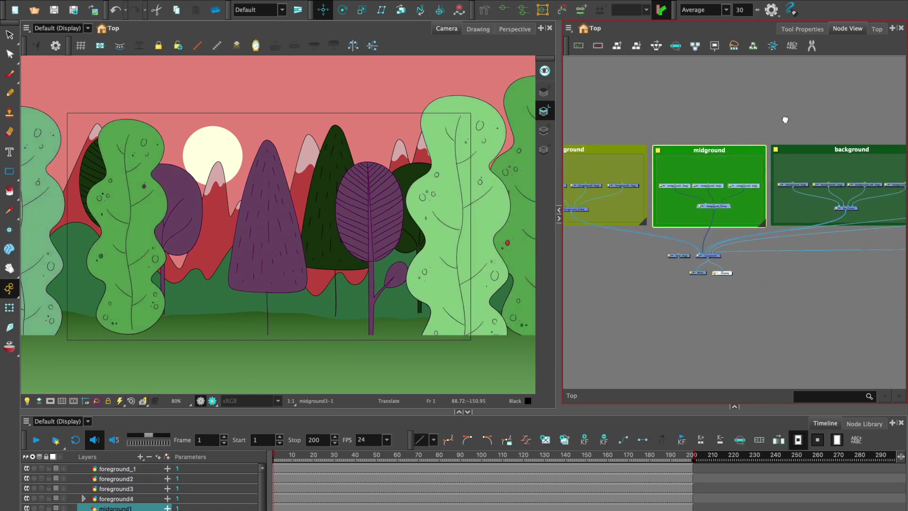
left_click_drag(784, 119, 662, 109)
left_click(698, 165)
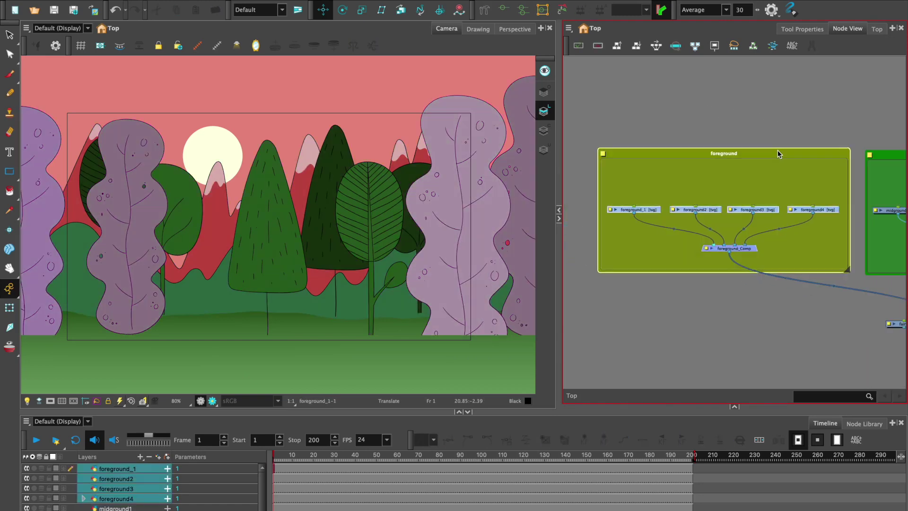
left_click(639, 216)
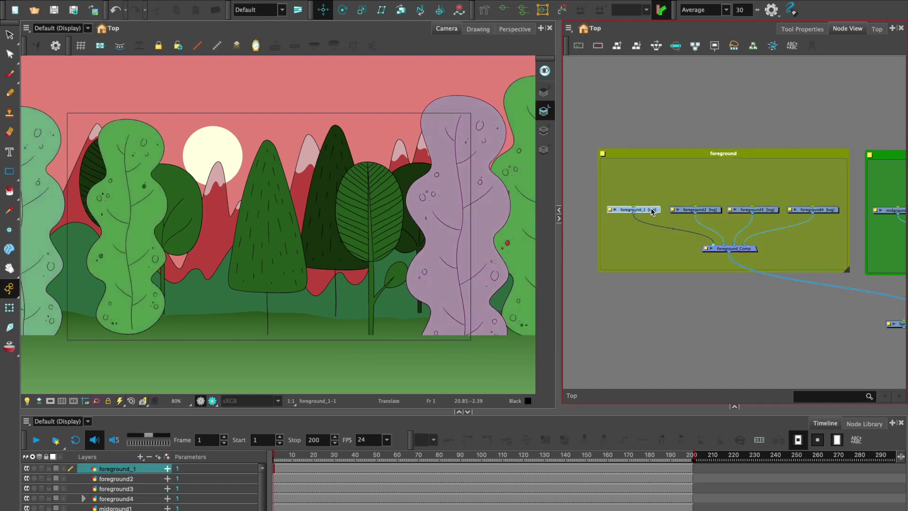
left_click(715, 212)
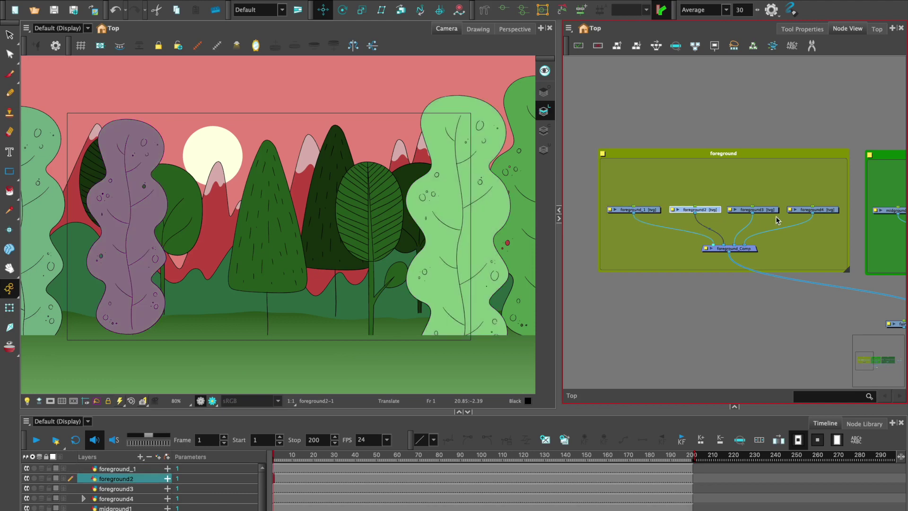
left_click(772, 212)
left_click(815, 210)
left_click(862, 133)
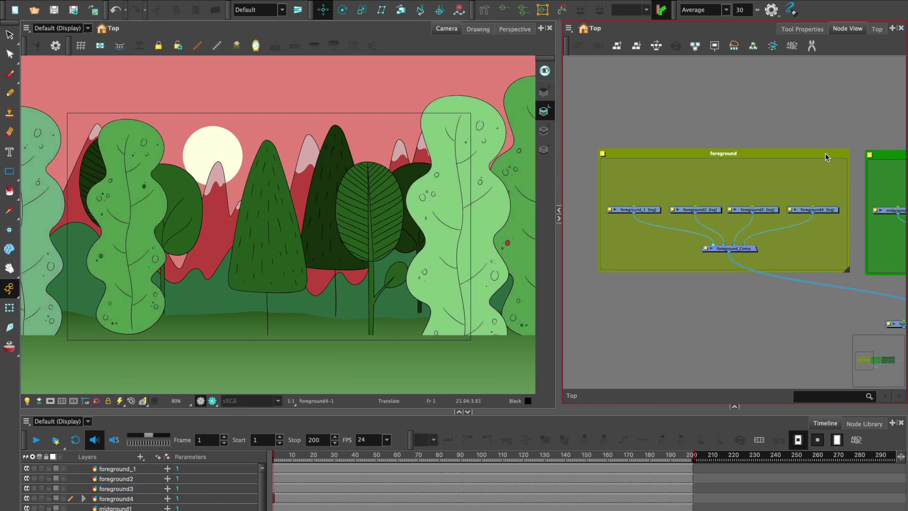
left_click(809, 156)
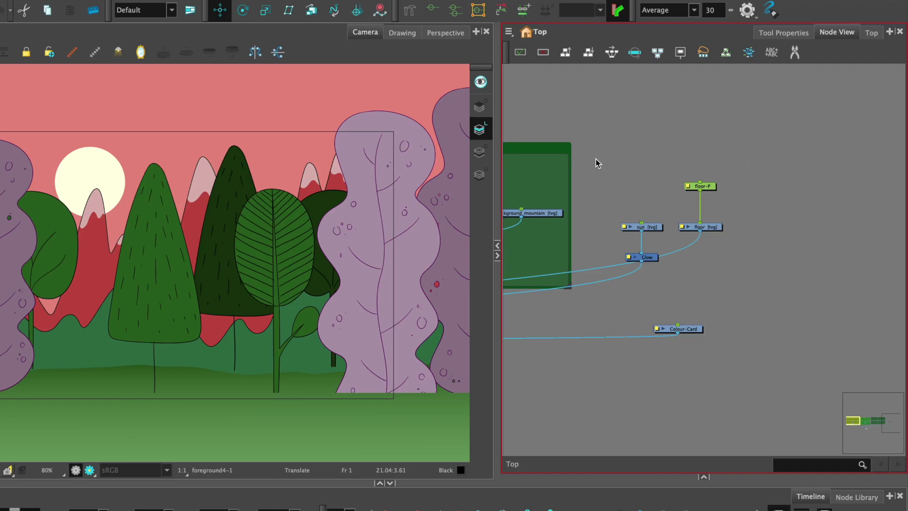
Wrap the sun, floor and Glow nodes in a new backdrop sized and positioned around them.
left_click_drag(588, 156, 755, 276)
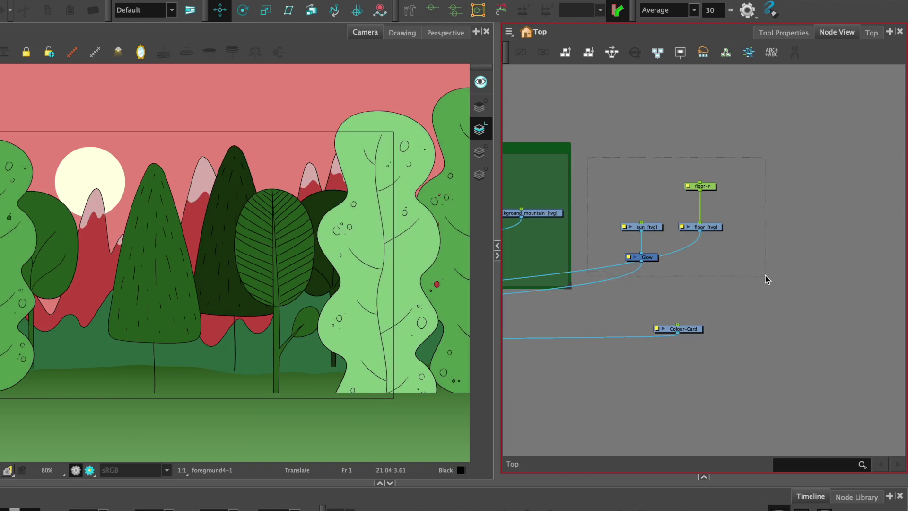
left_click(508, 32)
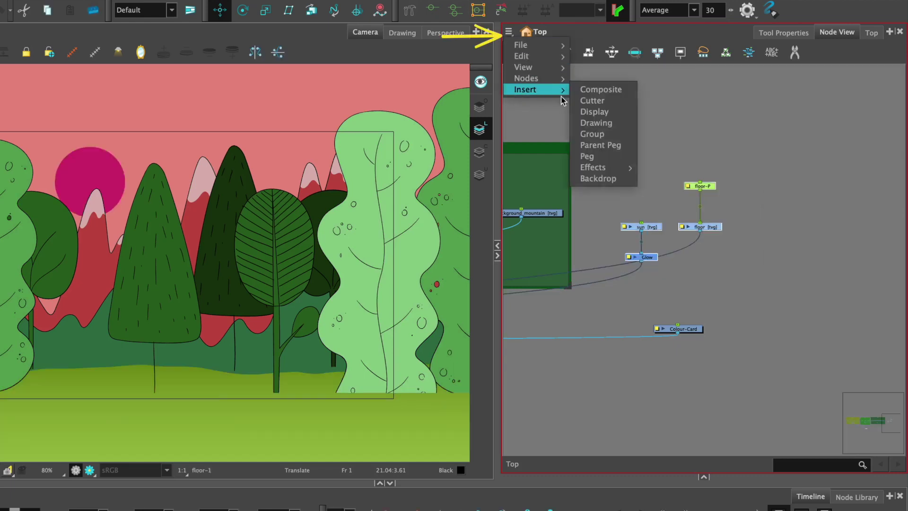
left_click(592, 178)
left_click_drag(746, 287, 742, 294)
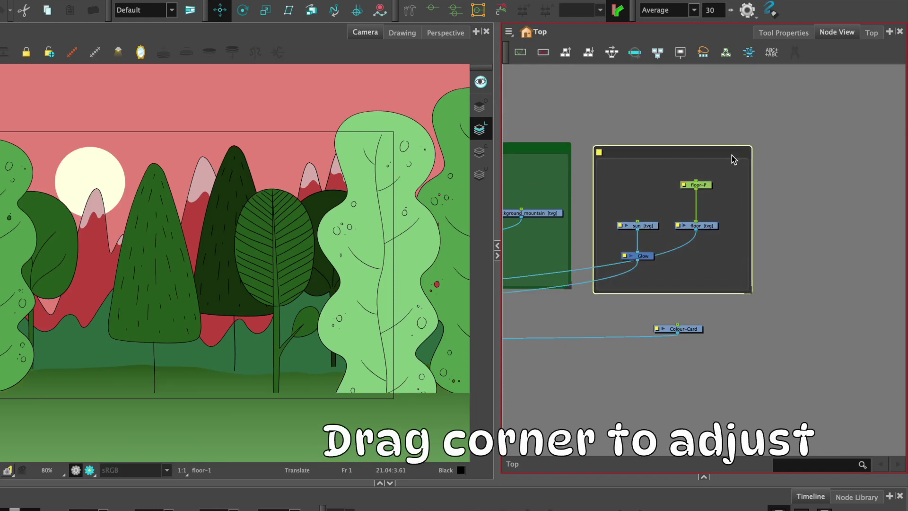
mouse_move(732, 155)
left_mouse_down()
mouse_move(702, 148)
mouse_move(723, 149)
left_mouse_up()
left_click(792, 169)
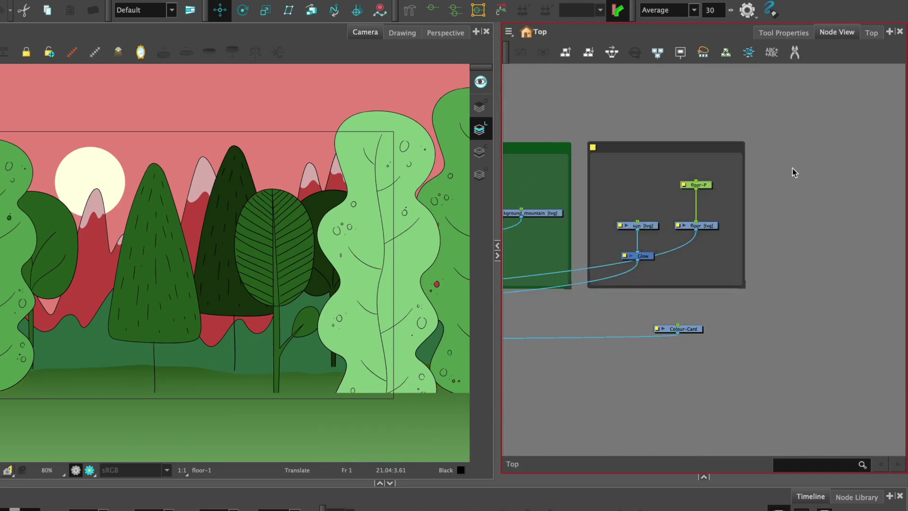
left_click_drag(715, 149, 725, 140)
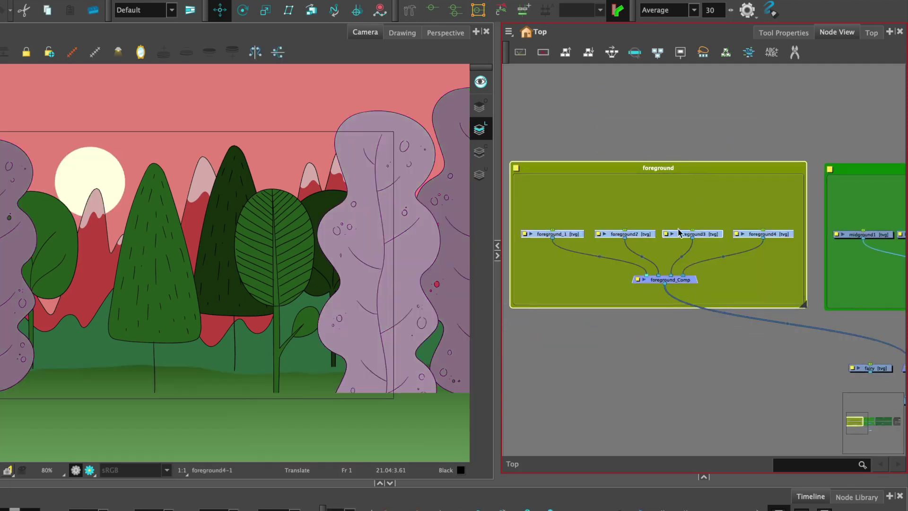
Add a peg above the foreground_1 drawing node.
left_click(622, 172)
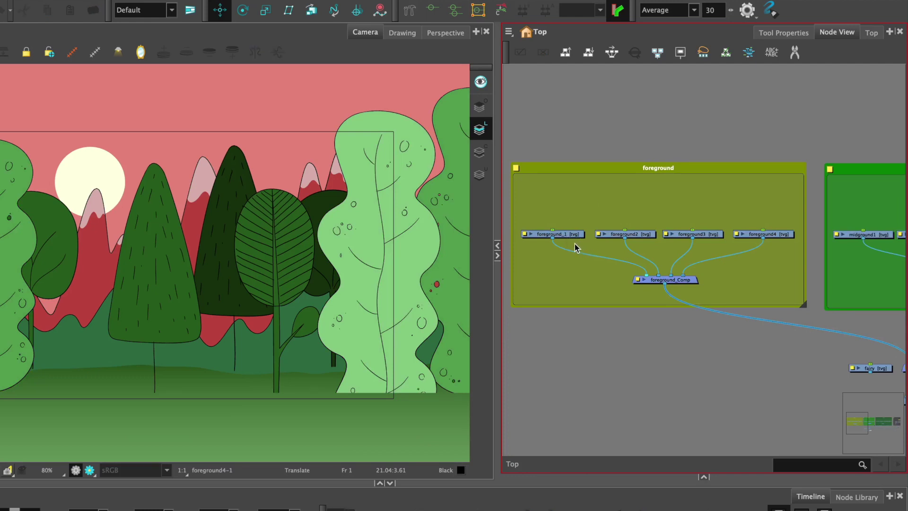
left_click(558, 233)
key("super+p")
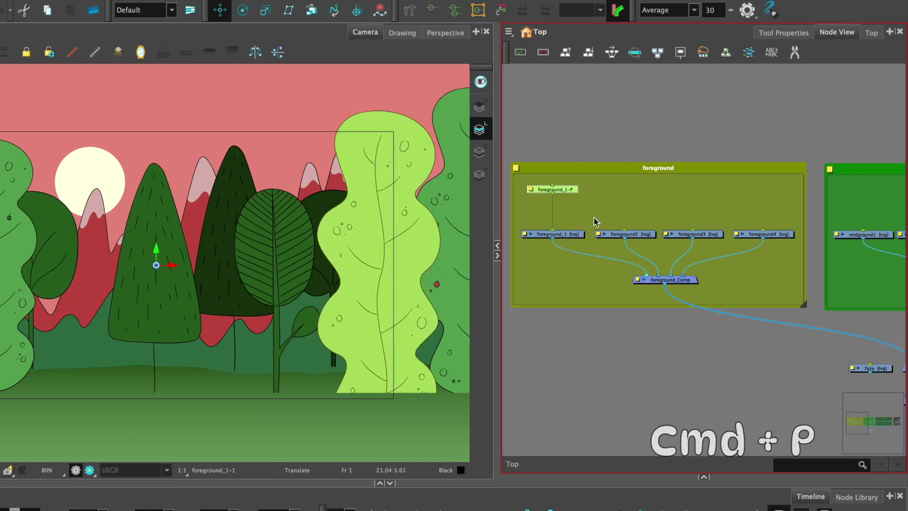
left_click(735, 120)
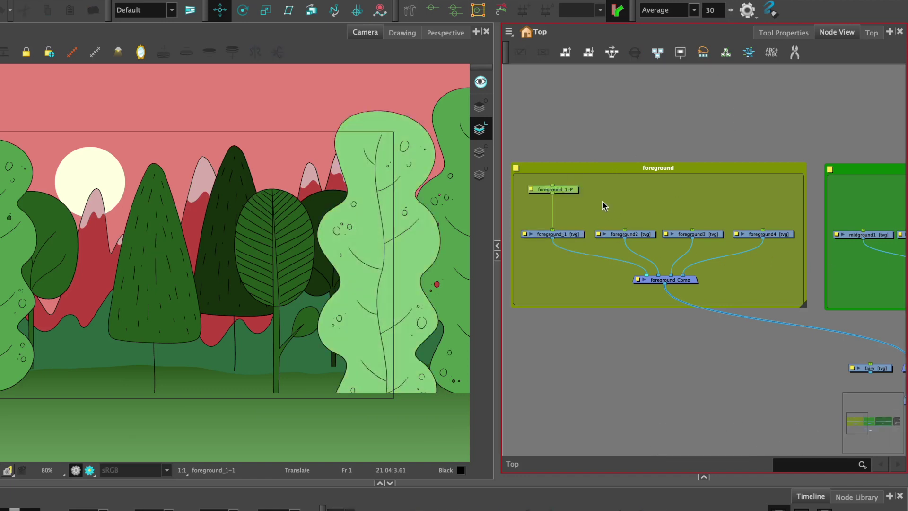
Add a parent peg to each of foreground2, foreground3 and foreground4.
left_click_drag(597, 200, 601, 225)
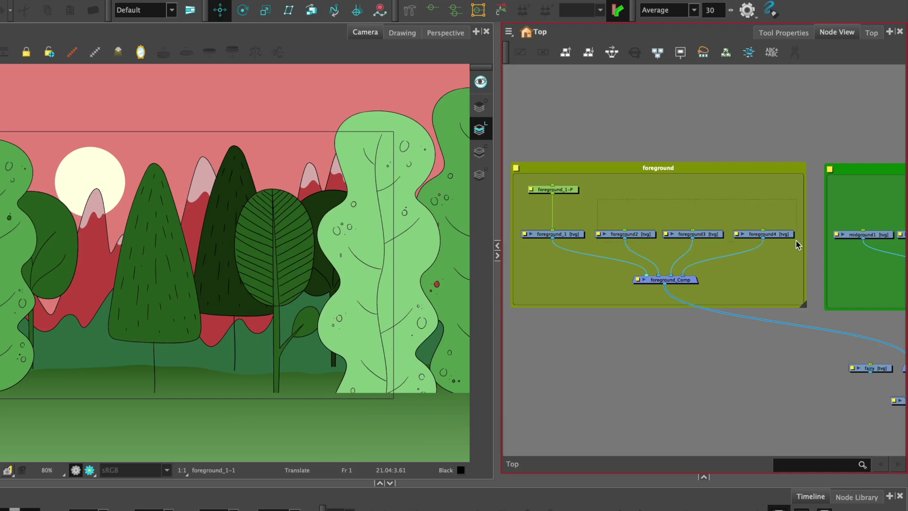
left_click_drag(795, 245, 780, 270)
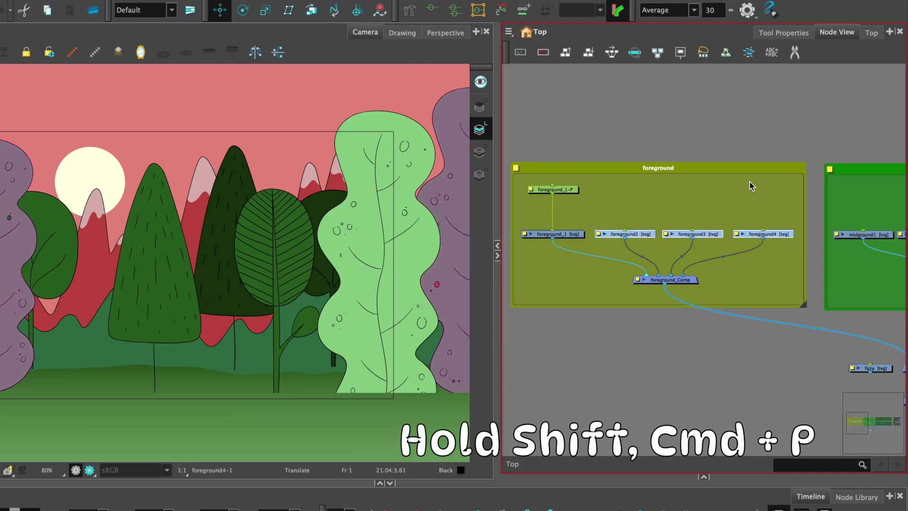
key("super+shift+p")
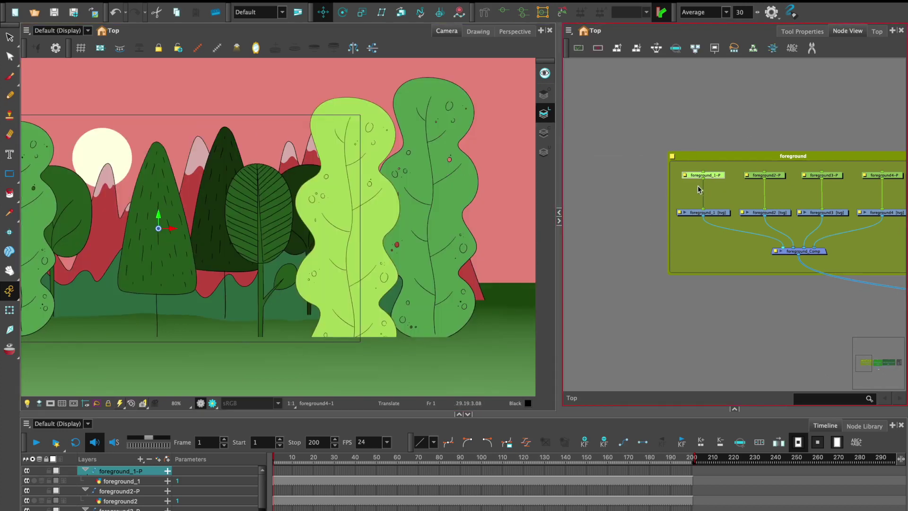
Check the transform tool options and move the Rotate tool pivot toward the tree's base.
left_click(808, 33)
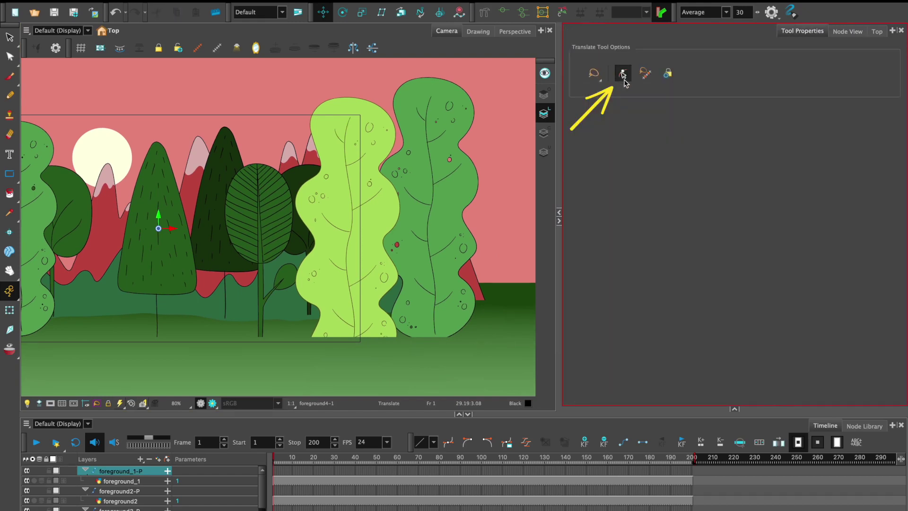
left_click(855, 31)
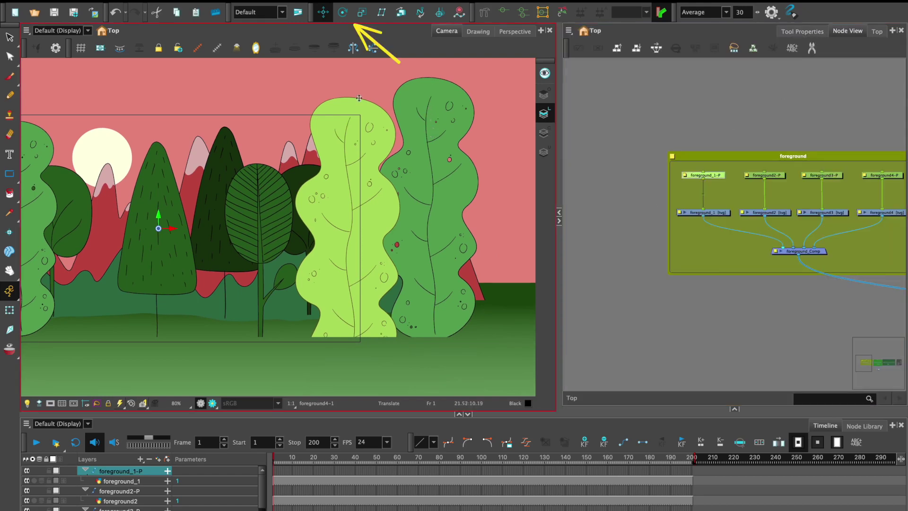
left_click(342, 11)
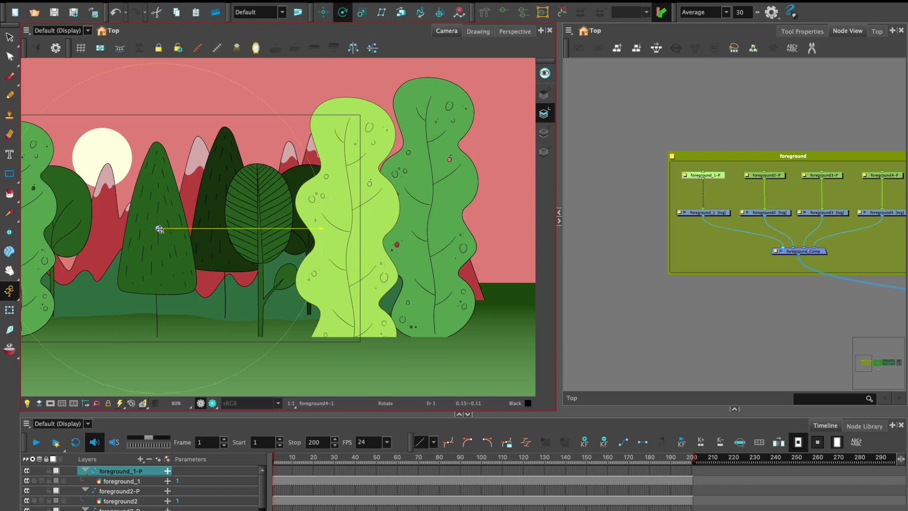
left_click_drag(158, 229, 357, 335)
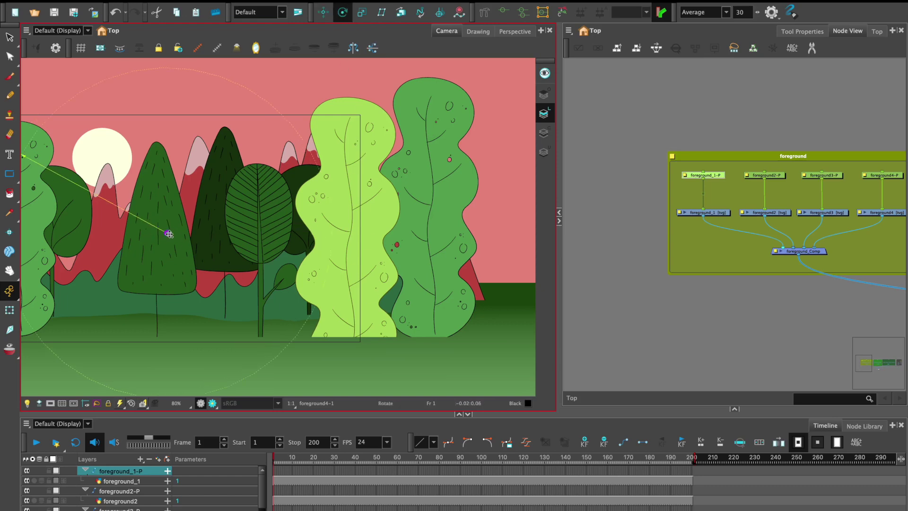
Find the floor group in Node View and disable the floor drawing.
left_click_drag(769, 118, 581, 107)
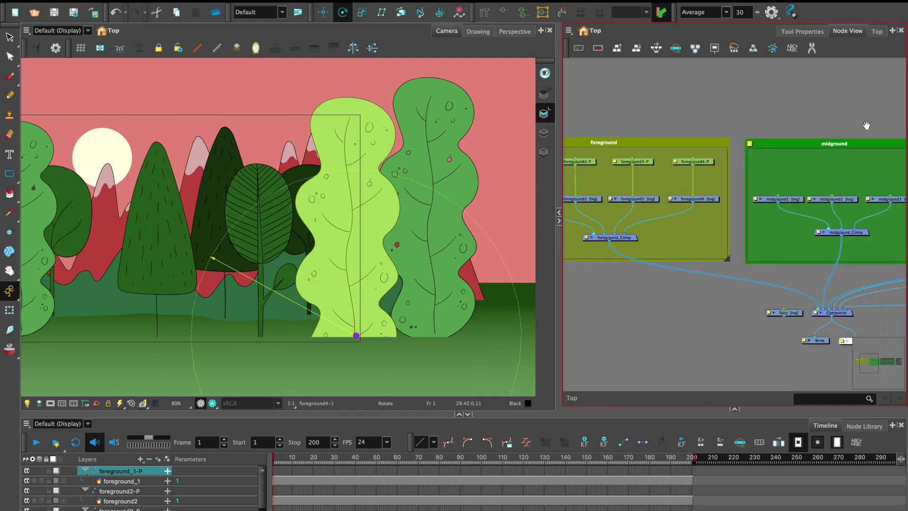
left_click_drag(884, 114, 671, 98)
left_click_drag(883, 114, 670, 92)
left_click_drag(856, 107, 764, 100)
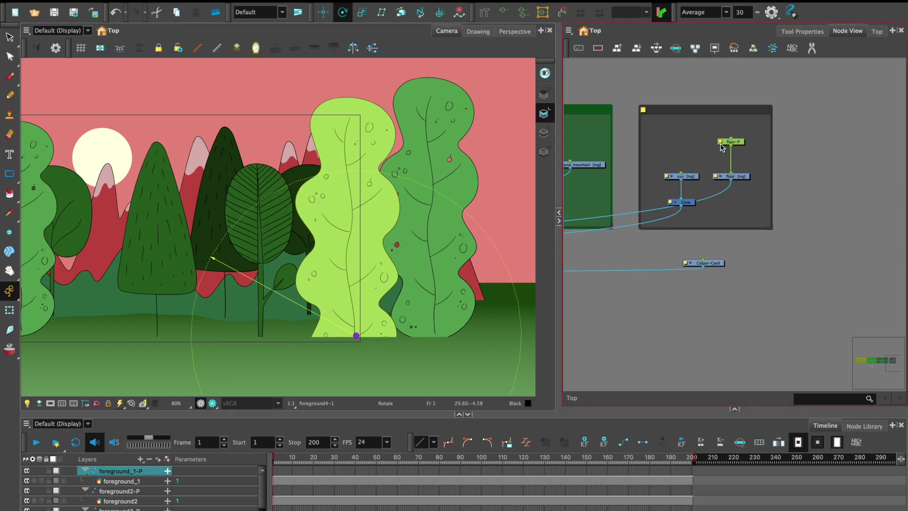
left_click(749, 192)
left_click(750, 207)
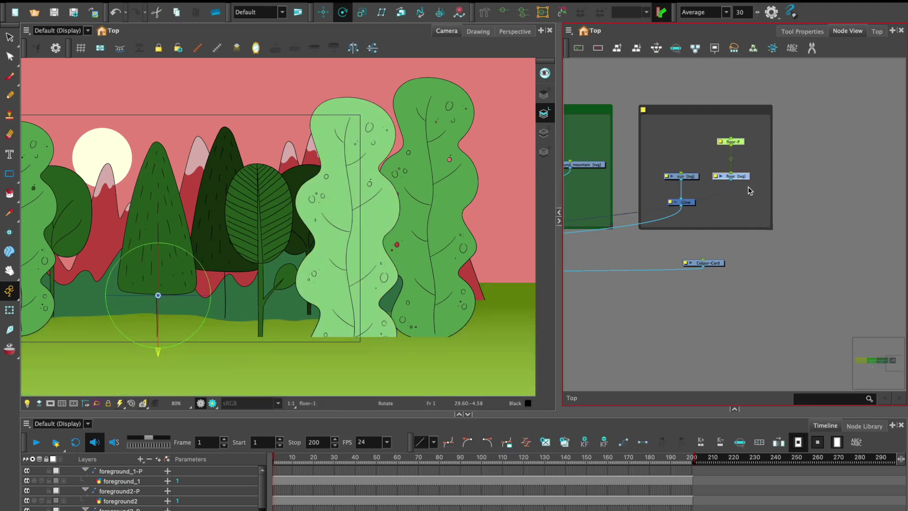
key("d")
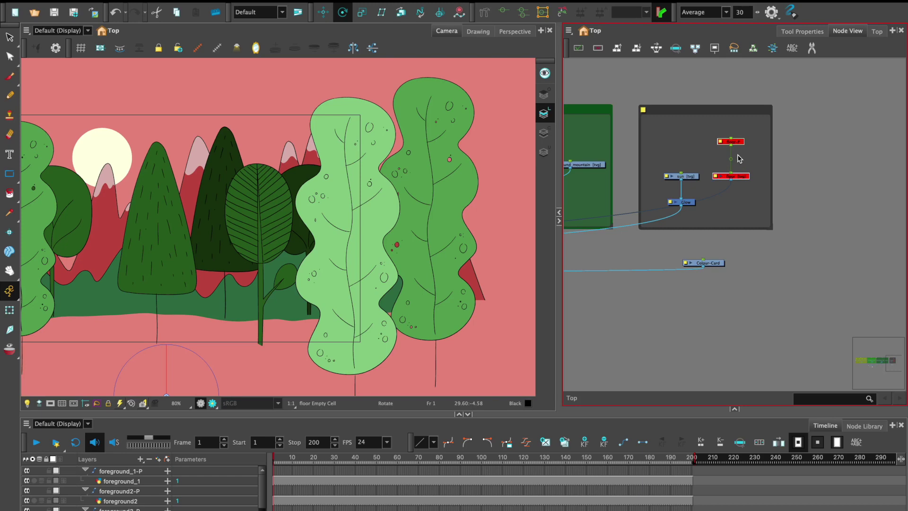
Select the foreground_1 tree and zoom the camera view out two steps.
key("a")
left_click_drag(737, 158, 664, 109)
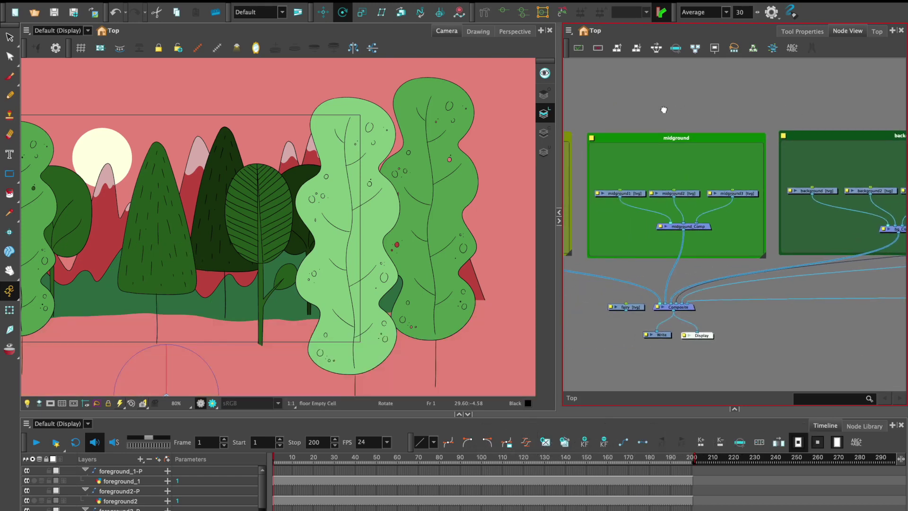
left_click(354, 284)
key("2")
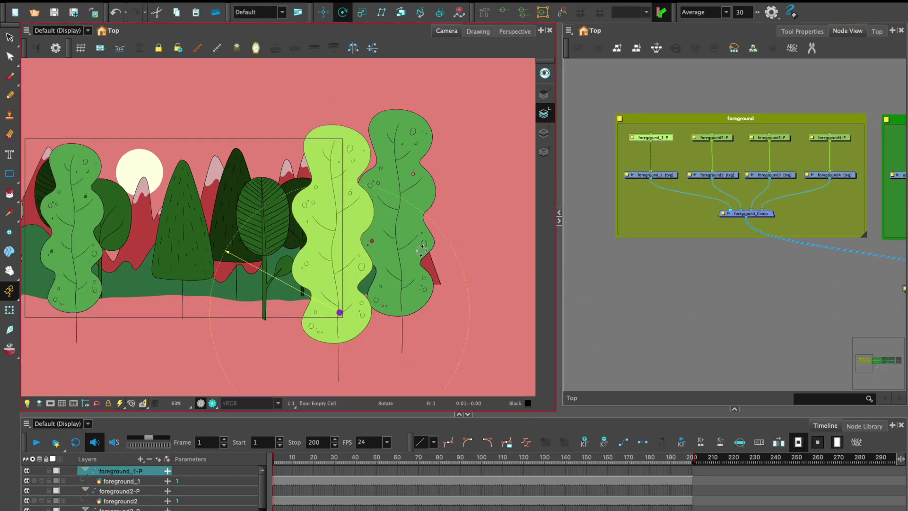
key("2")
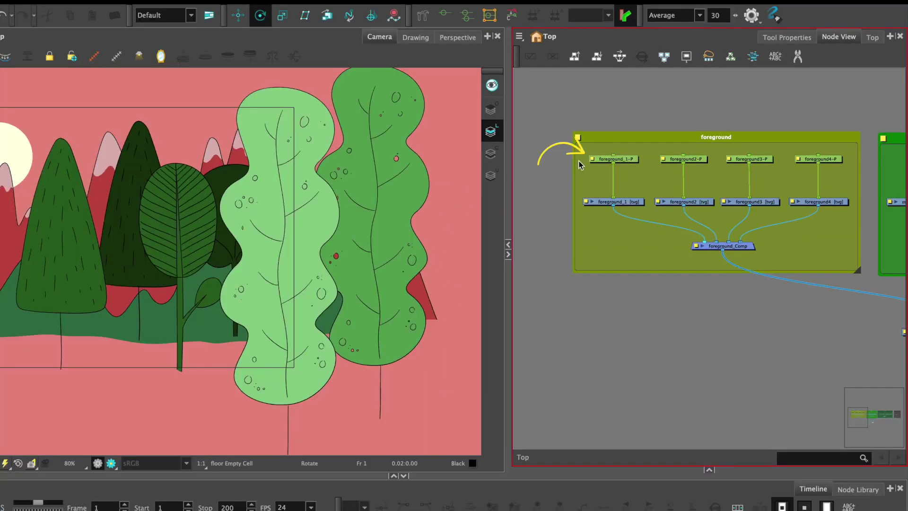
Enable 3D on the foreground_1 peg, then show the Top view with the Rotate tool active.
left_click(592, 159)
left_click(678, 170)
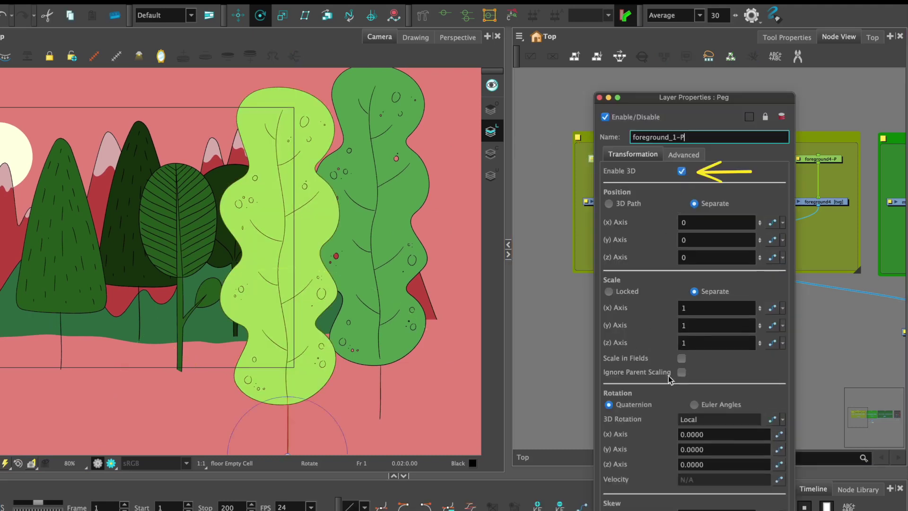
left_click(872, 37)
scroll(651, 273, "up", 3)
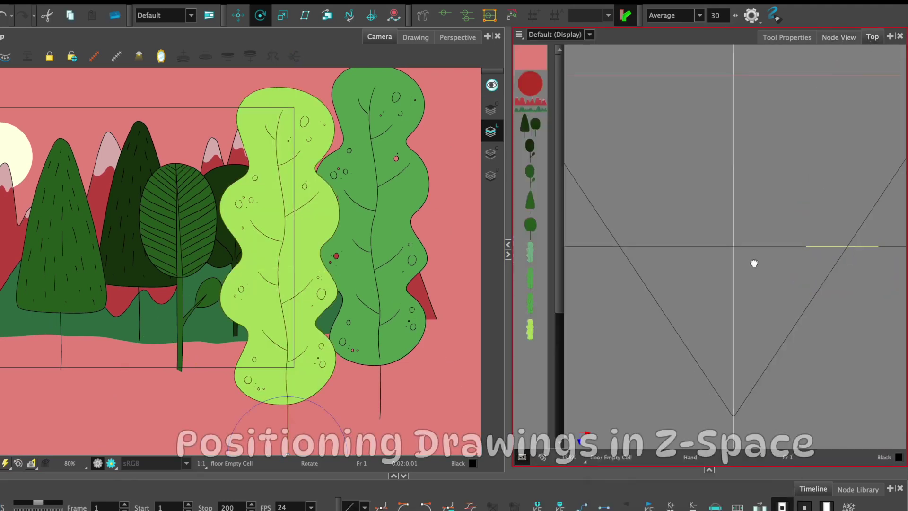
key("alt+3")
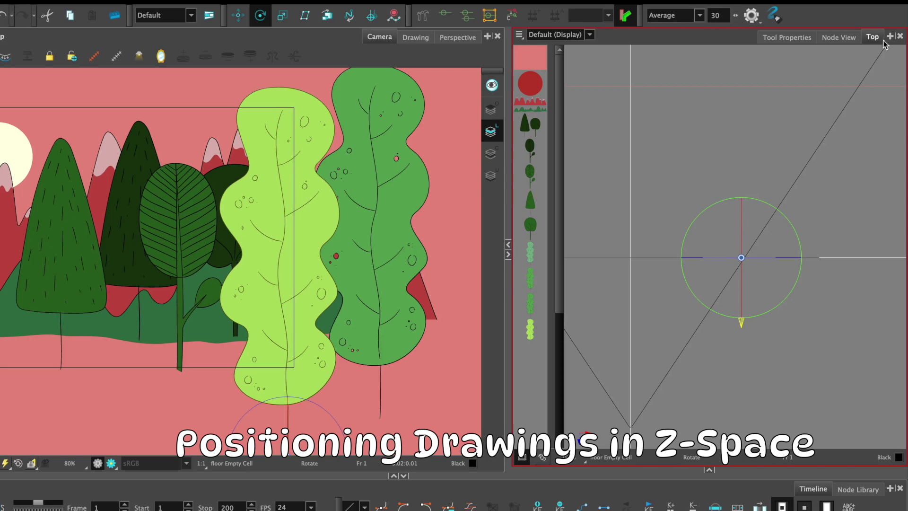
scroll(804, 234, "down", 1)
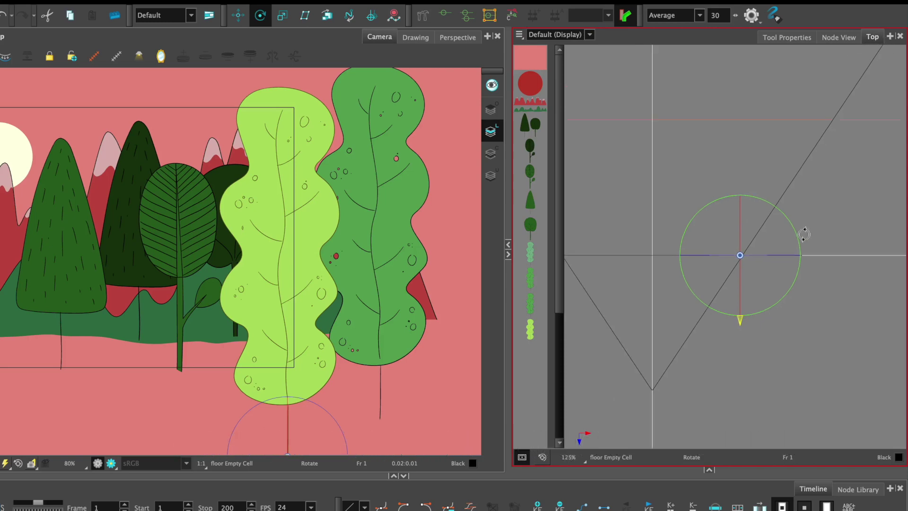
scroll(683, 224, "down", 1)
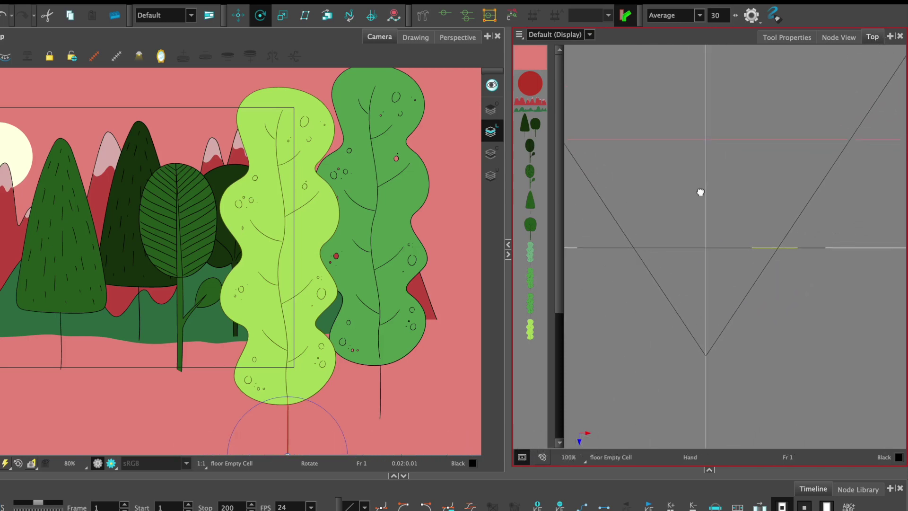
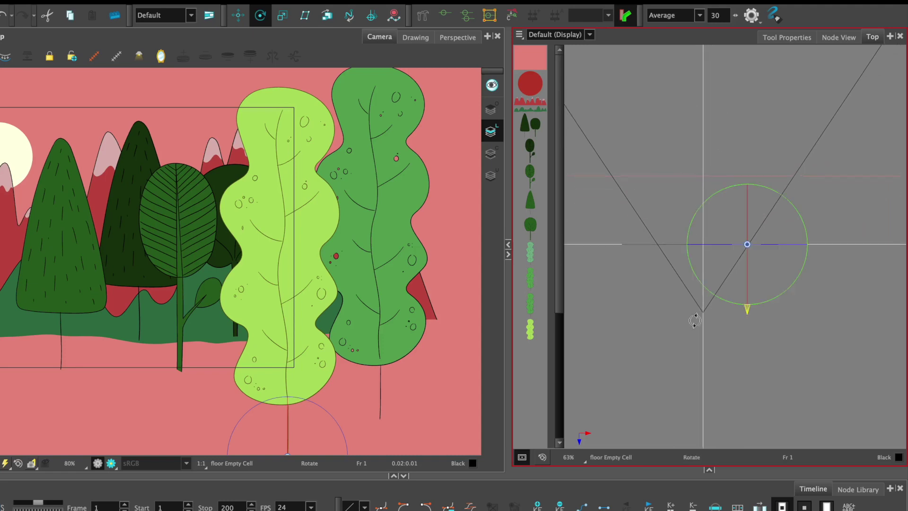
Pan the Top view and briefly check the foreground group's node network.
left_click_drag(687, 325, 677, 351)
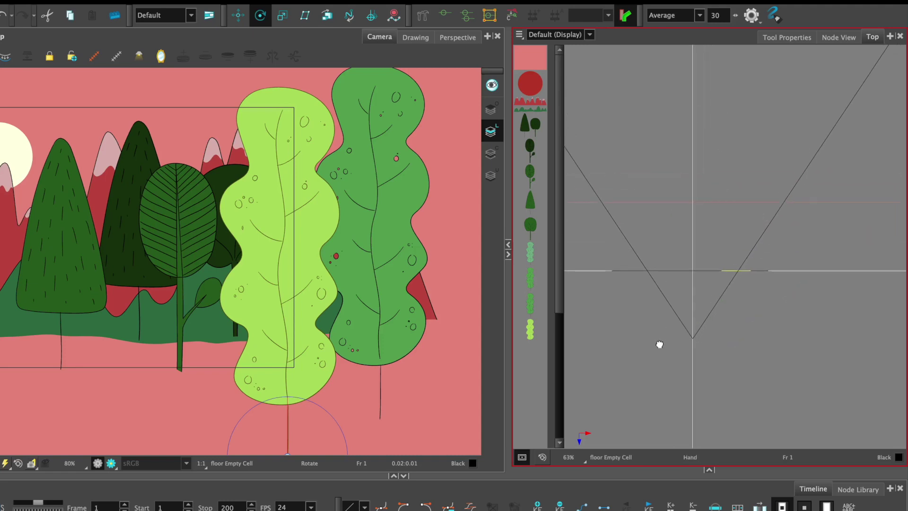
left_click(837, 38)
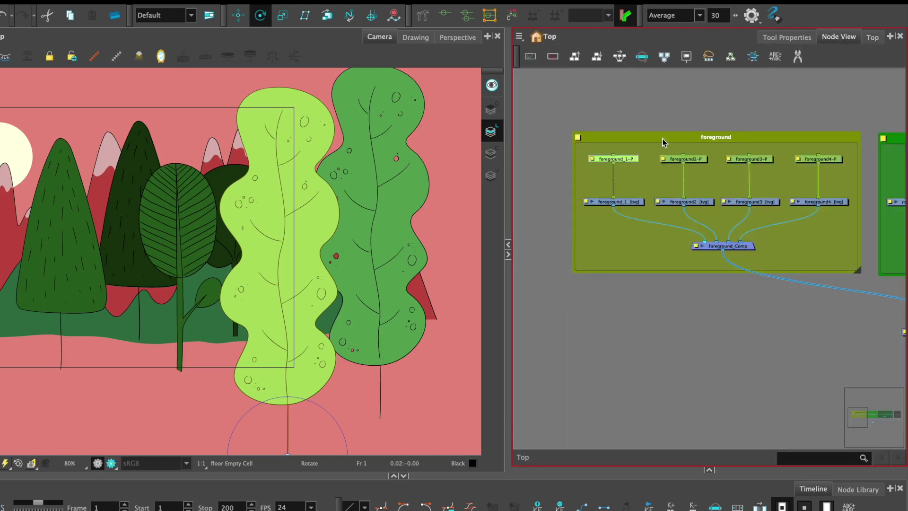
left_click(871, 37)
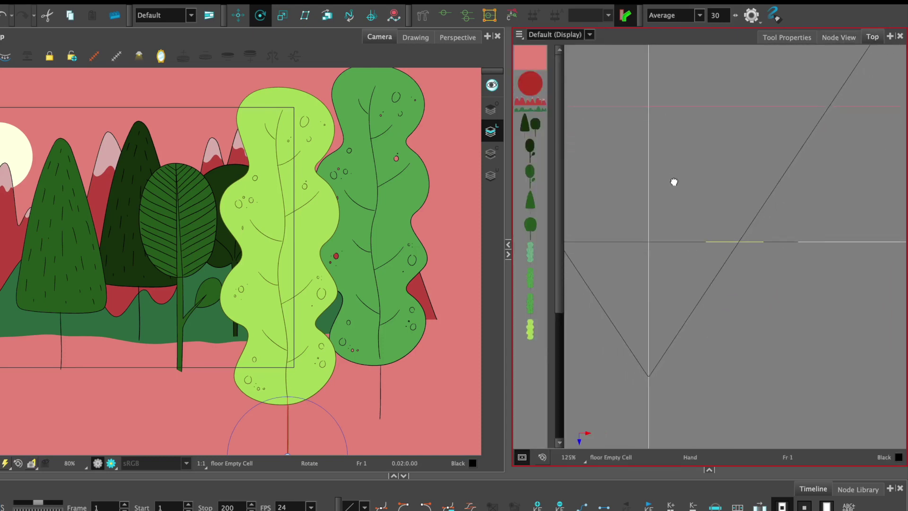
With the Translate tool, move the light-green tree in depth in the Top view.
key("alt+2")
left_click(237, 16)
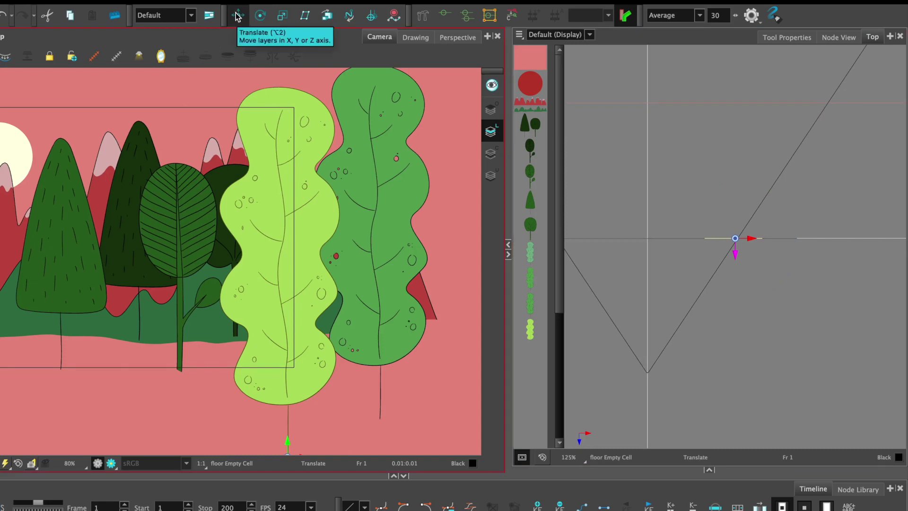
left_click(757, 284)
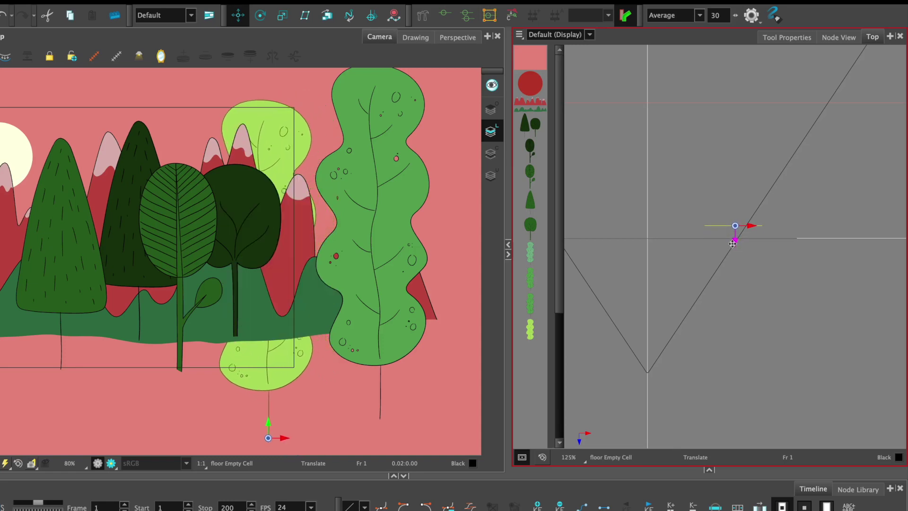
mouse_move(734, 256)
left_mouse_down()
mouse_move(726, 213)
mouse_move(726, 263)
mouse_move(723, 237)
mouse_move(723, 257)
mouse_move(735, 248)
mouse_move(733, 213)
mouse_move(753, 246)
mouse_move(742, 245)
mouse_move(735, 200)
mouse_move(713, 237)
mouse_move(717, 268)
left_mouse_up()
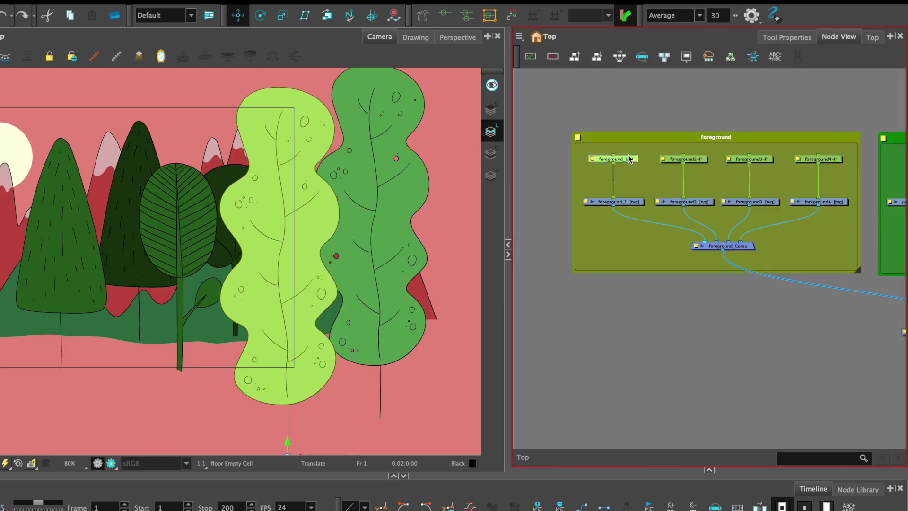
With Maintain Size, push the light-green tree behind the other trees, then back in front.
left_click(328, 17)
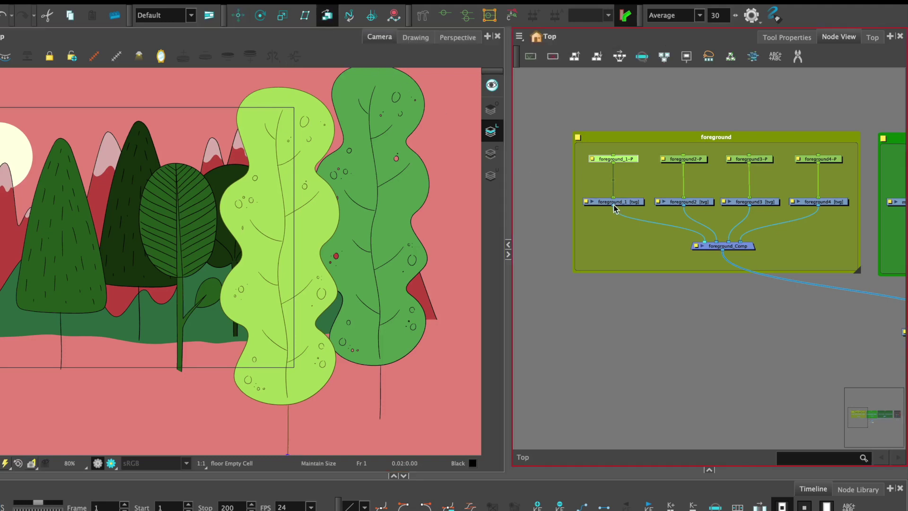
left_click(872, 37)
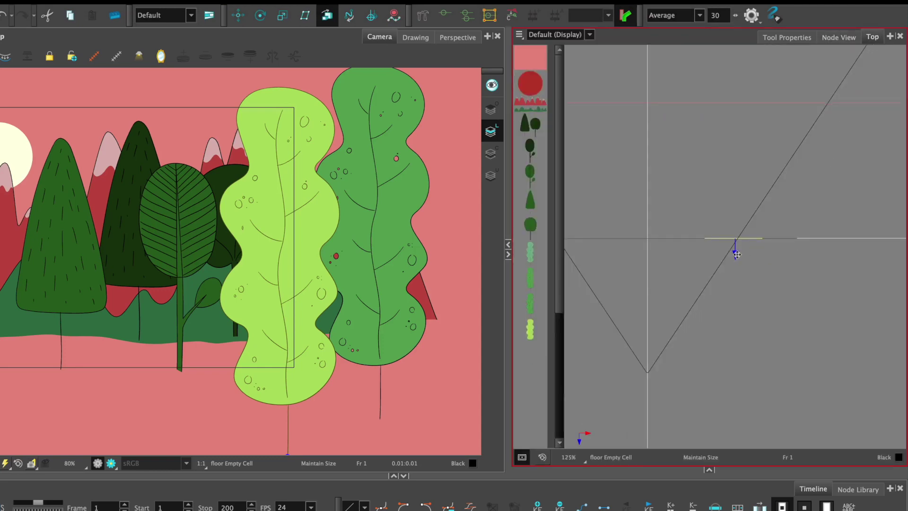
left_click_drag(736, 253, 713, 198)
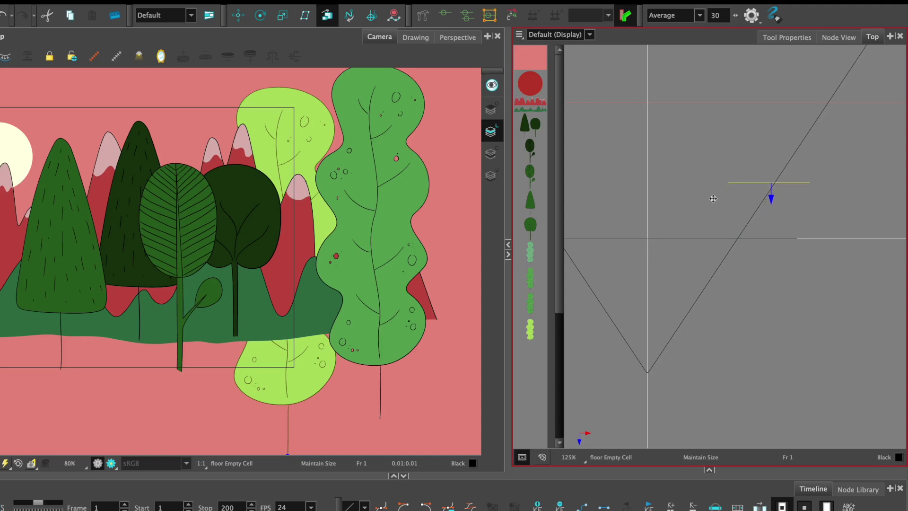
left_click_drag(713, 199, 714, 301)
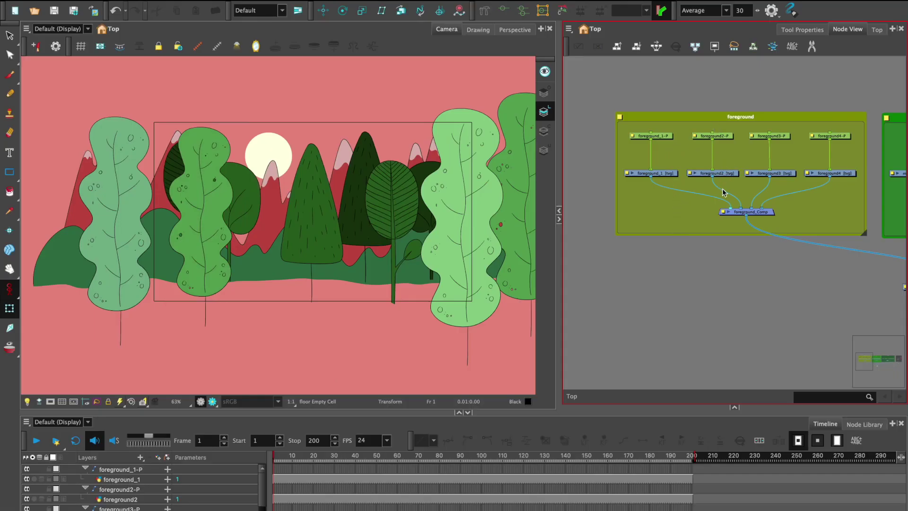
Turn Animate mode off for the selected foreground2-P peg.
left_click(726, 137)
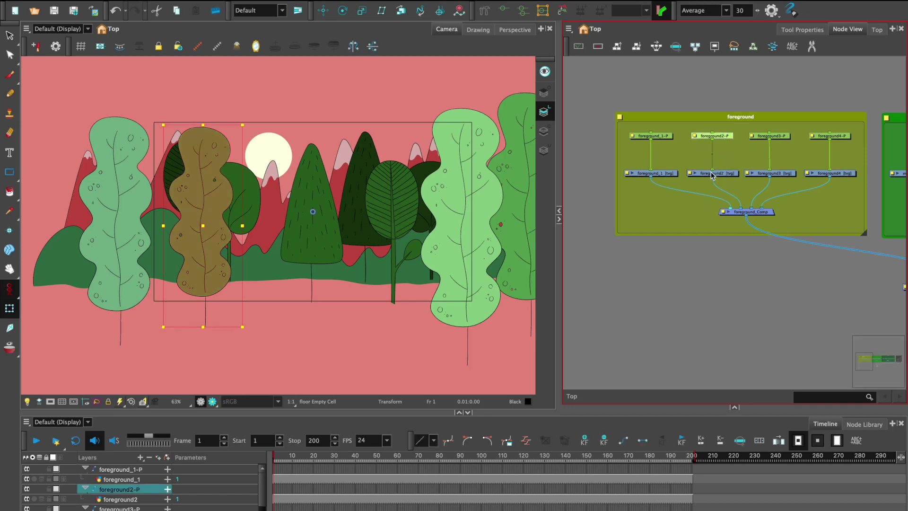
left_click(10, 287)
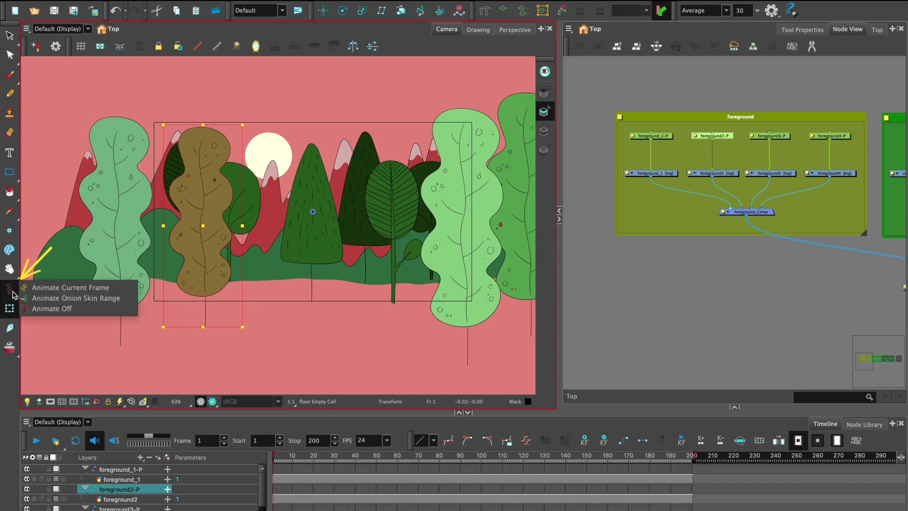
left_click(34, 308)
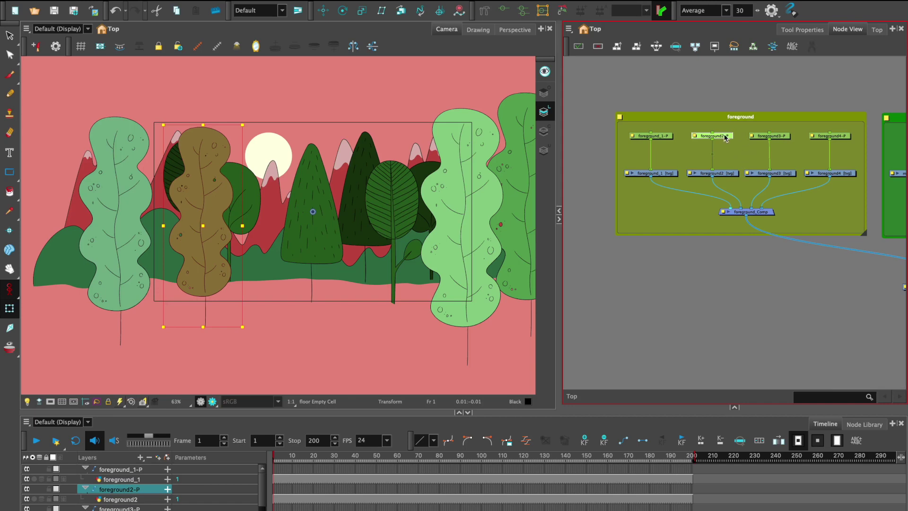
Move the foreground2 tree's rotation pivot down to its trunk base.
left_click(342, 10)
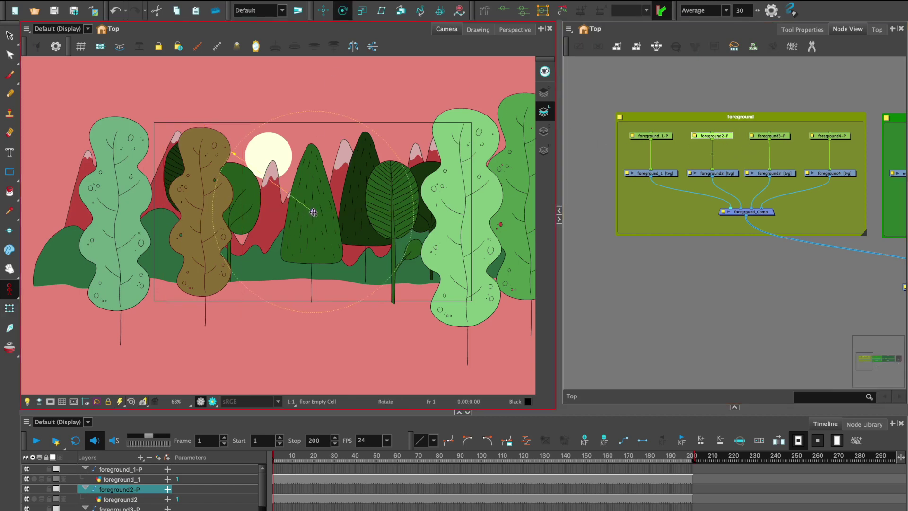
left_click_drag(313, 211, 205, 327)
left_click(9, 308)
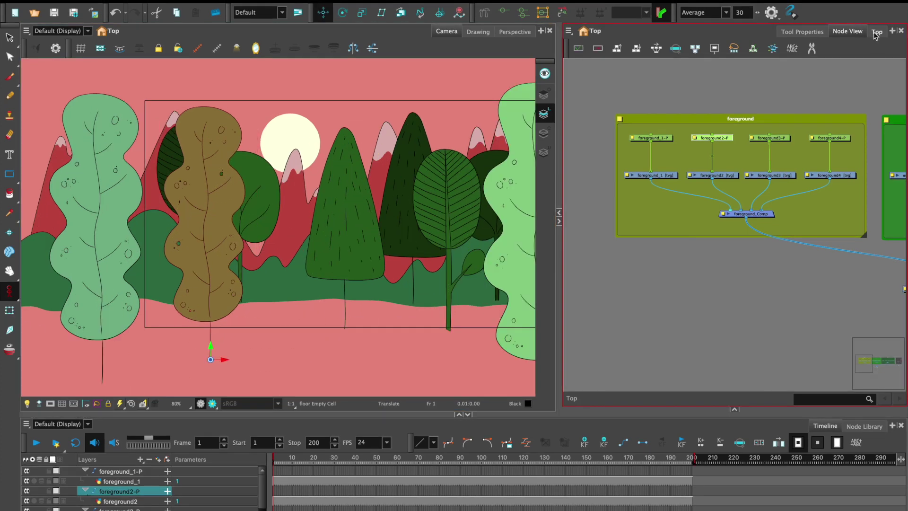
left_click(876, 31)
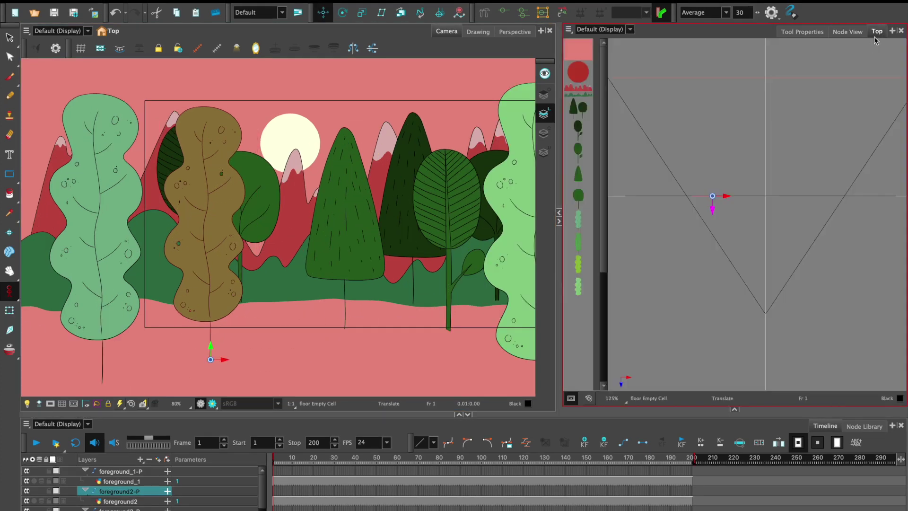
With Maintain Size, bring the foreground2 tree closer in depth and inspect it in perspective.
left_click(401, 11)
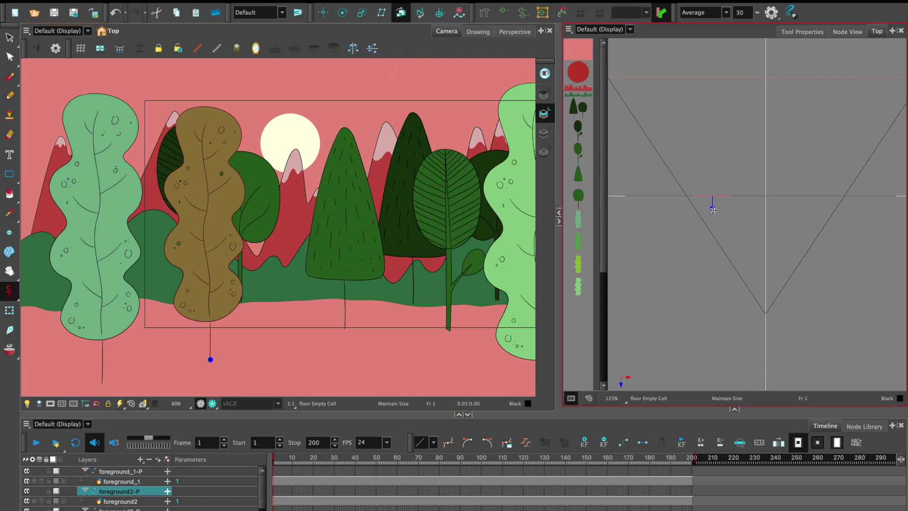
left_click_drag(712, 208, 729, 245)
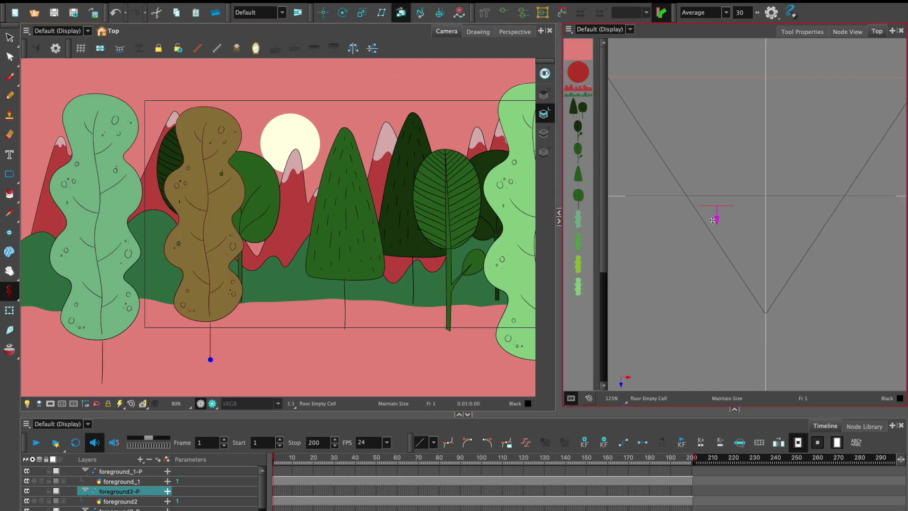
left_click(514, 31)
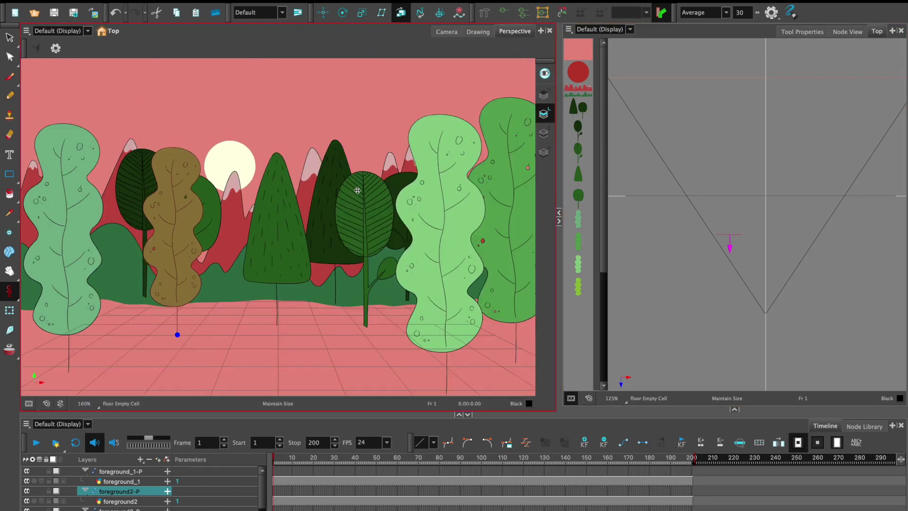
mouse_move(360, 196)
left_mouse_down()
mouse_move(346, 224)
mouse_move(331, 230)
mouse_move(365, 225)
mouse_move(320, 219)
mouse_move(334, 219)
mouse_move(314, 227)
mouse_move(330, 209)
mouse_move(350, 209)
mouse_move(471, 65)
left_mouse_up()
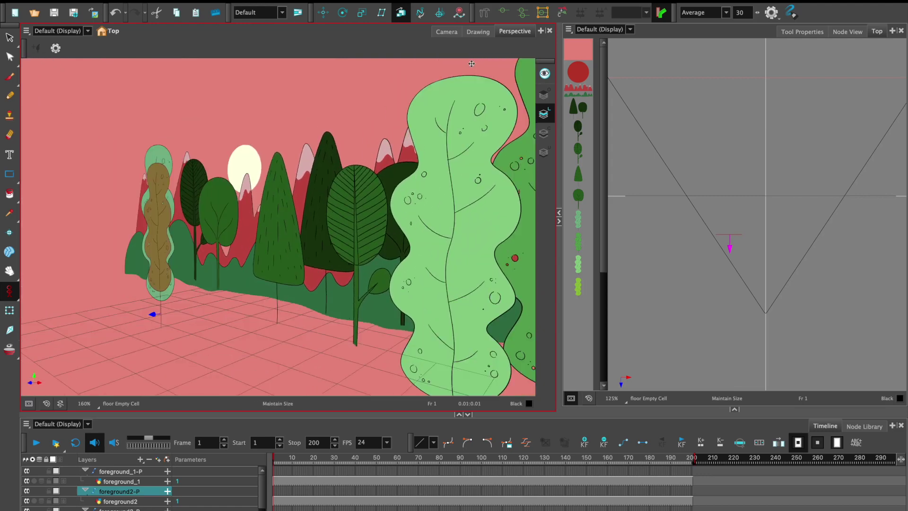
left_click(448, 32)
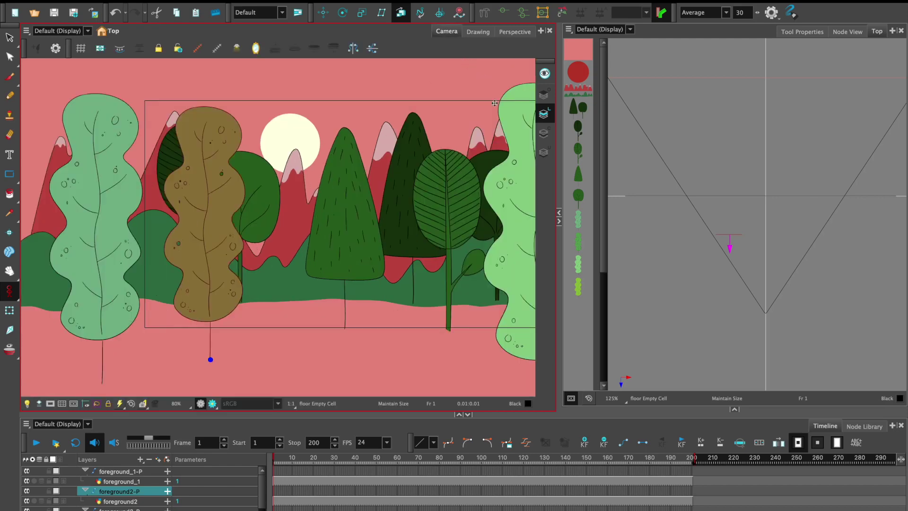
Translate the foreground2 tree slightly lower in perspective, then show the node network.
key("alt+2")
key("ctrl+shift+p")
left_click_drag(158, 310, 165, 315)
key("ctrl+shift+p")
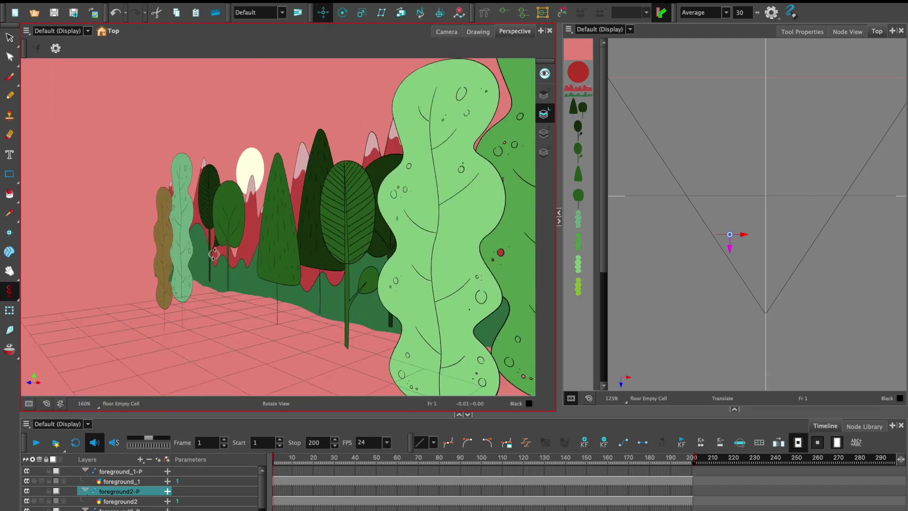
left_click(847, 31)
left_click(346, 206)
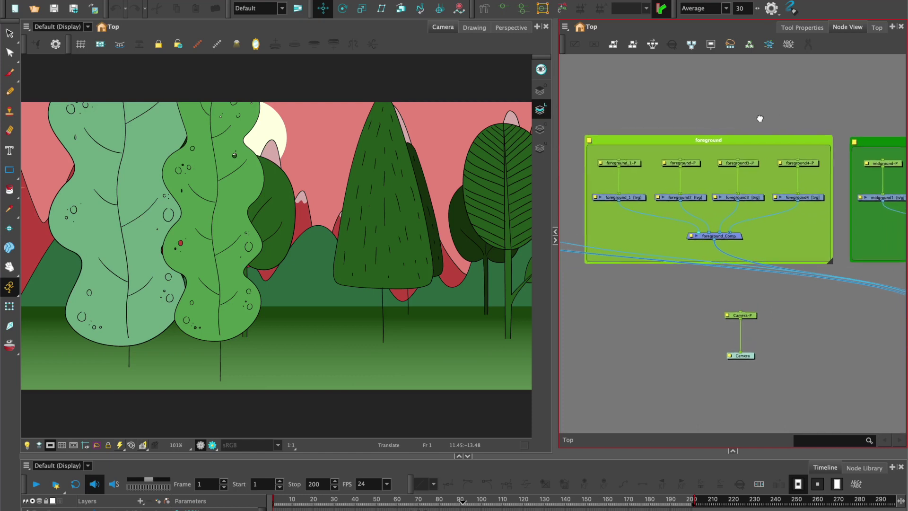
Pan the node network to the midground group and frame the whole layout from above.
left_click_drag(760, 118, 757, 114)
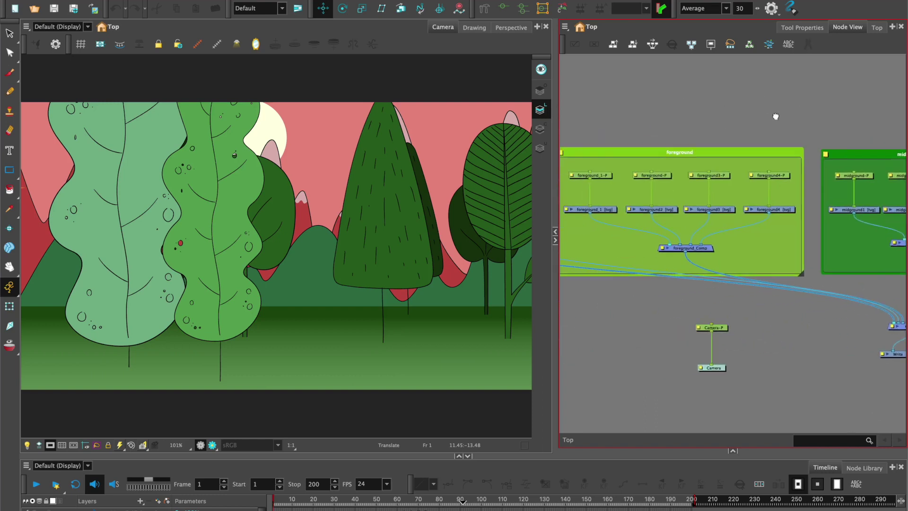
left_click_drag(824, 108, 695, 113)
left_click(876, 27)
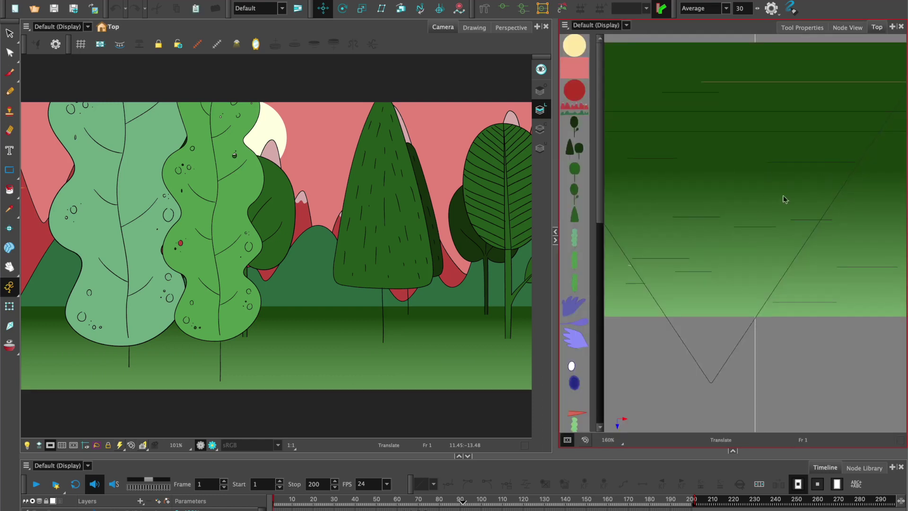
scroll(765, 181, "down", 2)
scroll(778, 177, "down", 1)
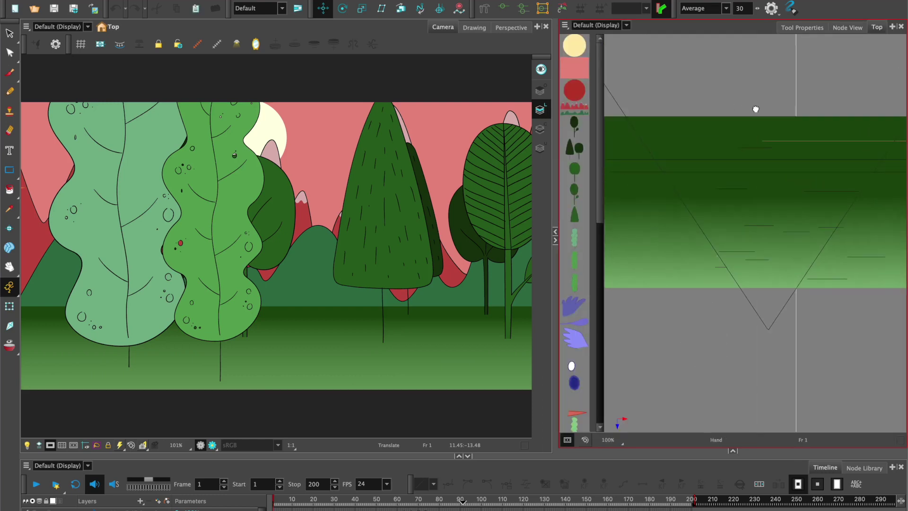
left_click_drag(753, 110, 722, 105)
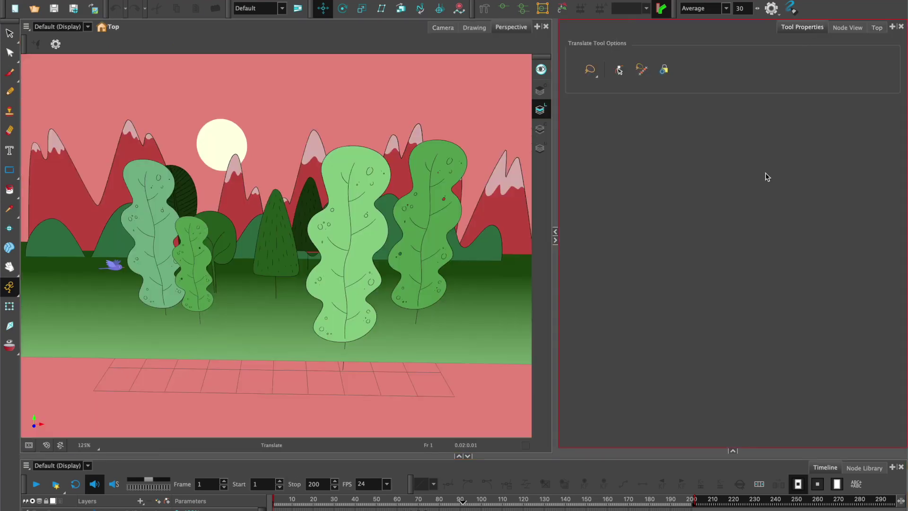
left_click(847, 27)
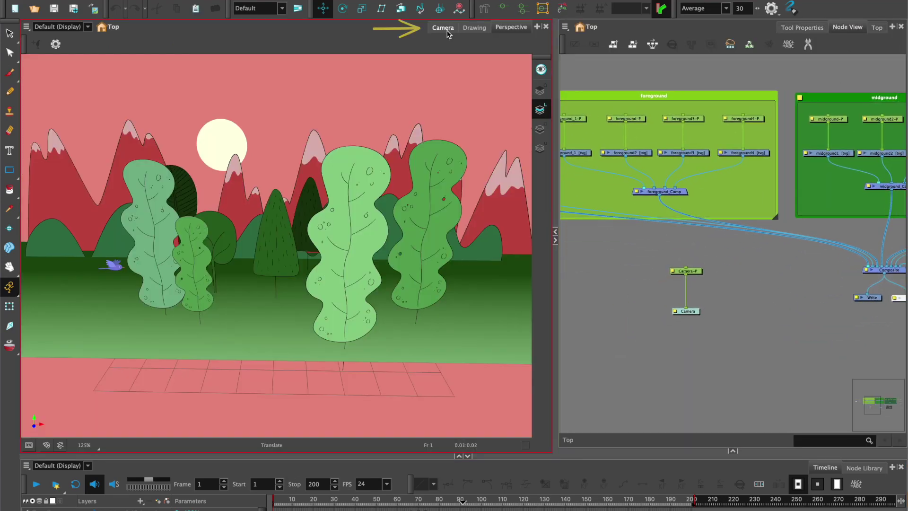
In Camera view, scrub the timeline to preview the motion, then return to frame 1.
left_click(442, 28)
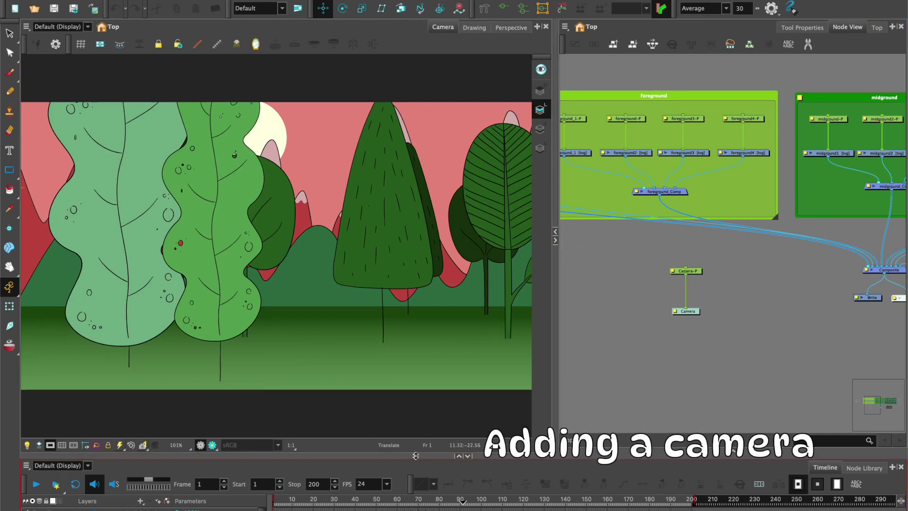
left_click_drag(272, 504, 691, 504)
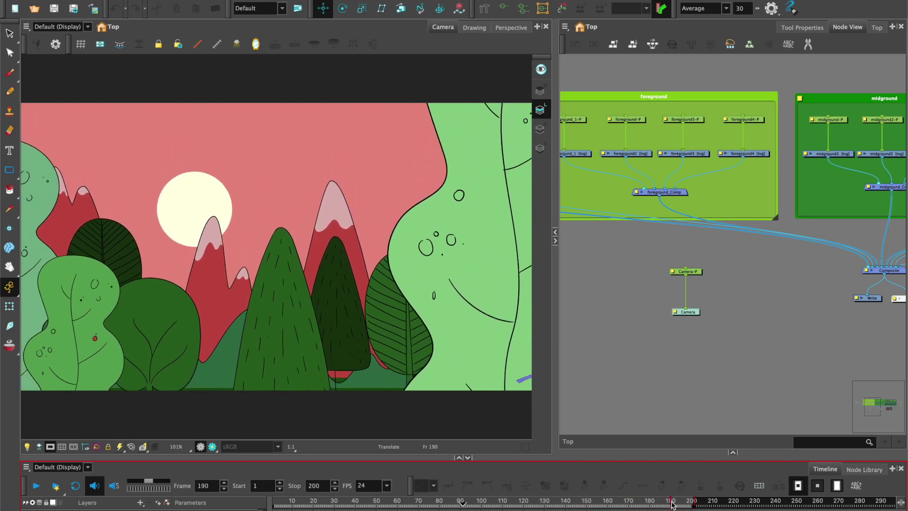
key("shift+comma")
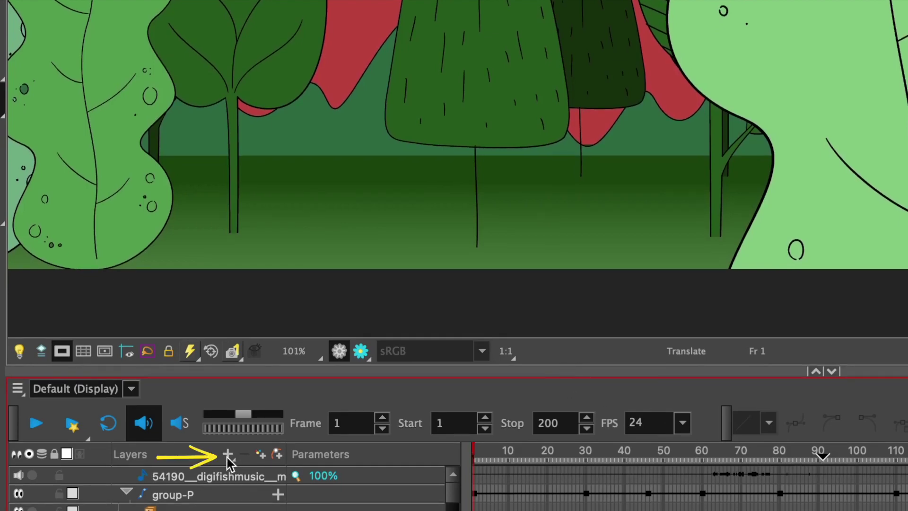
Add a Camera layer, place its node beside the Composite, and give it a parent peg.
left_click(226, 455)
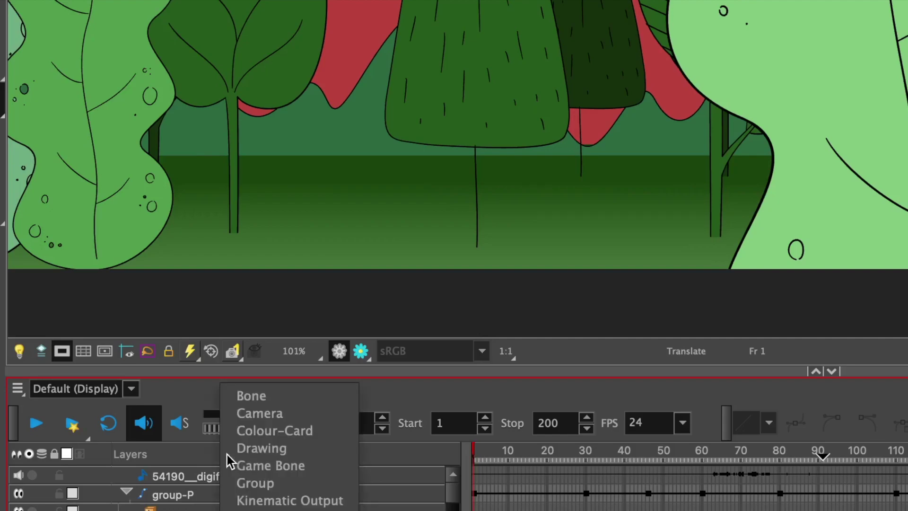
left_click(283, 413)
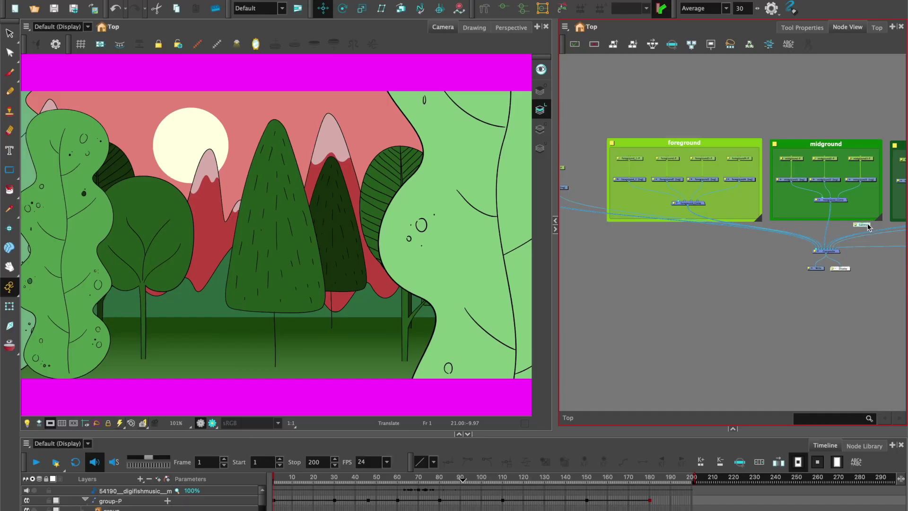
left_click_drag(870, 226, 746, 269)
scroll(757, 264, "up", 3)
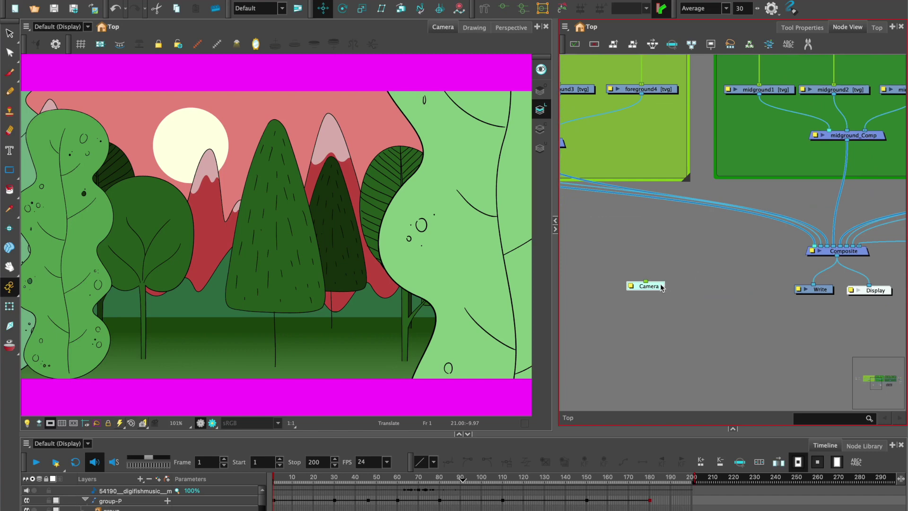
left_click_drag(631, 284, 710, 243)
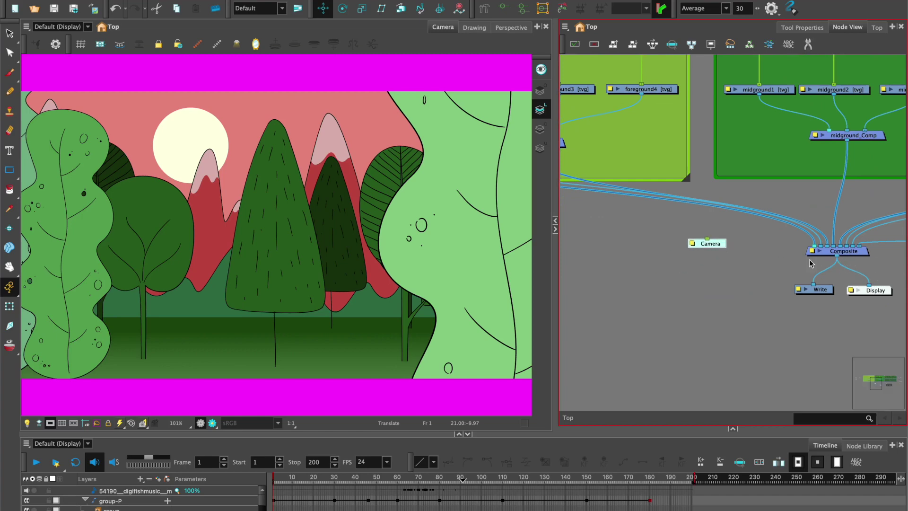
left_click_drag(720, 247, 734, 259)
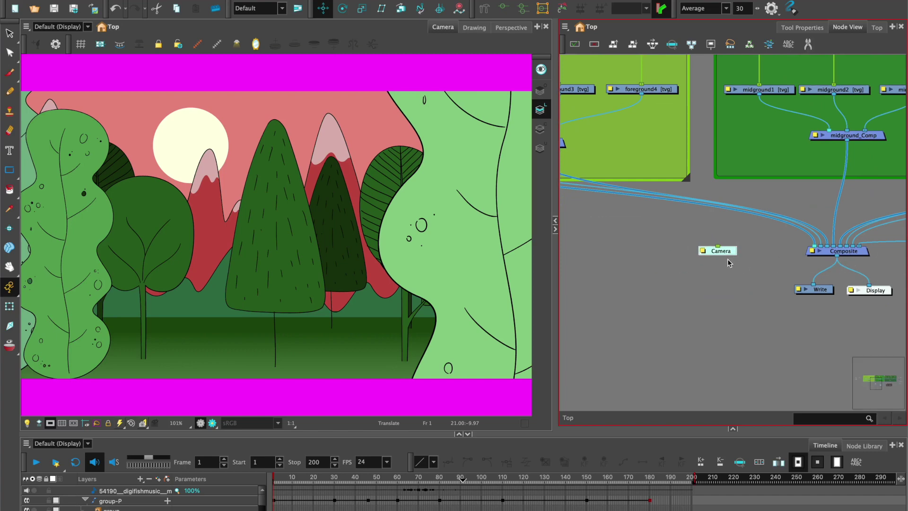
left_click_drag(727, 256, 699, 263)
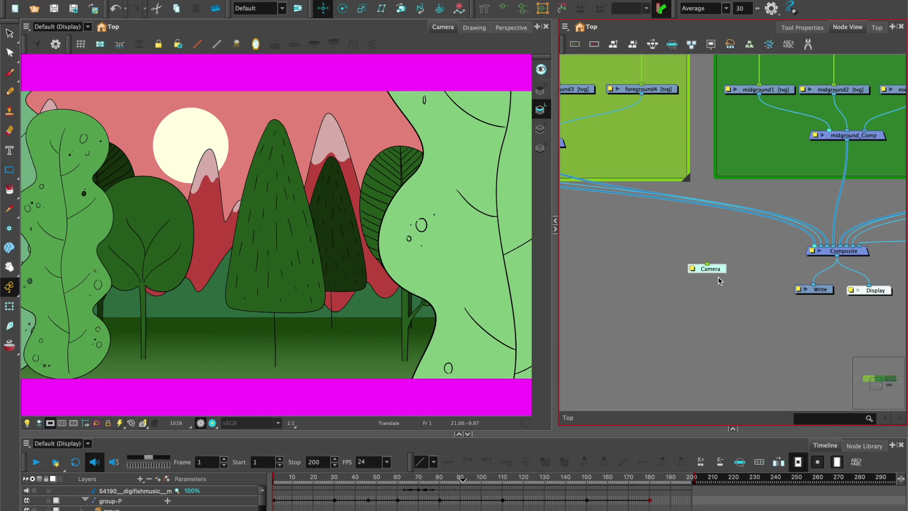
key("super+p")
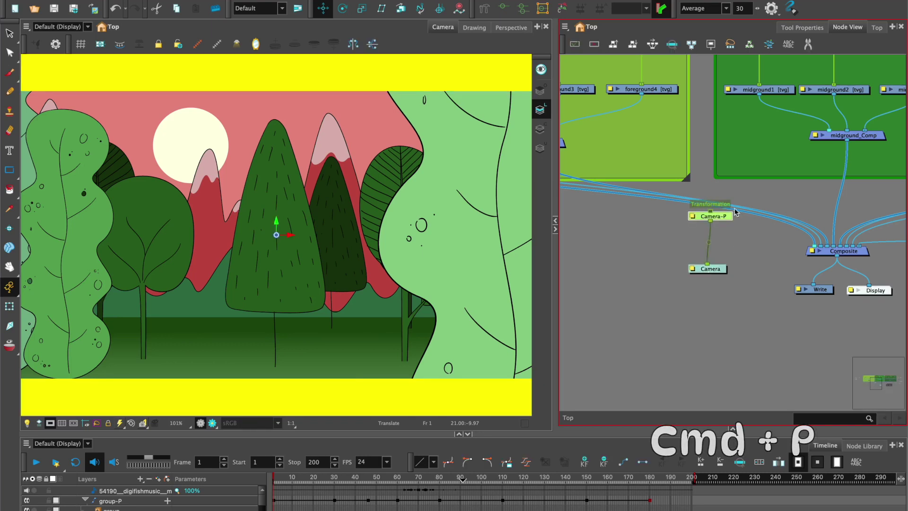
Set the Camera-P peg's Position to 3D Path in Layer Properties.
double_click(698, 216)
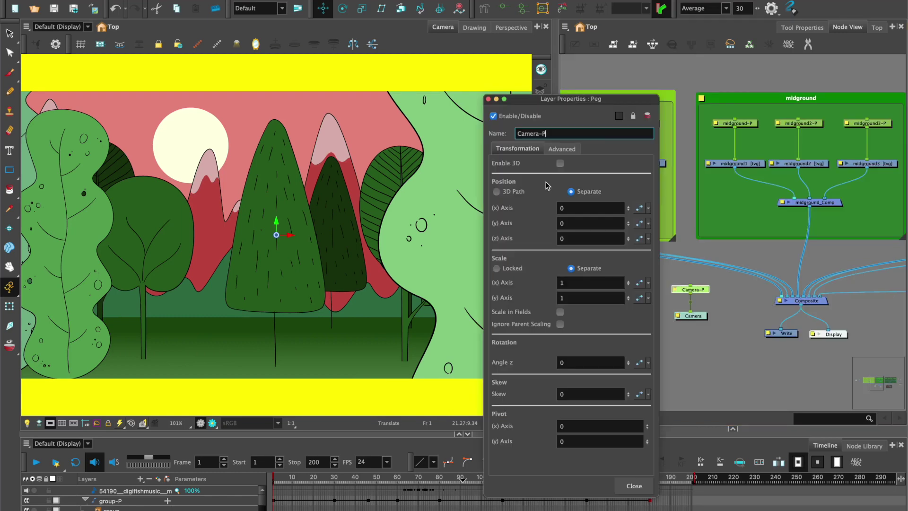
left_click(496, 192)
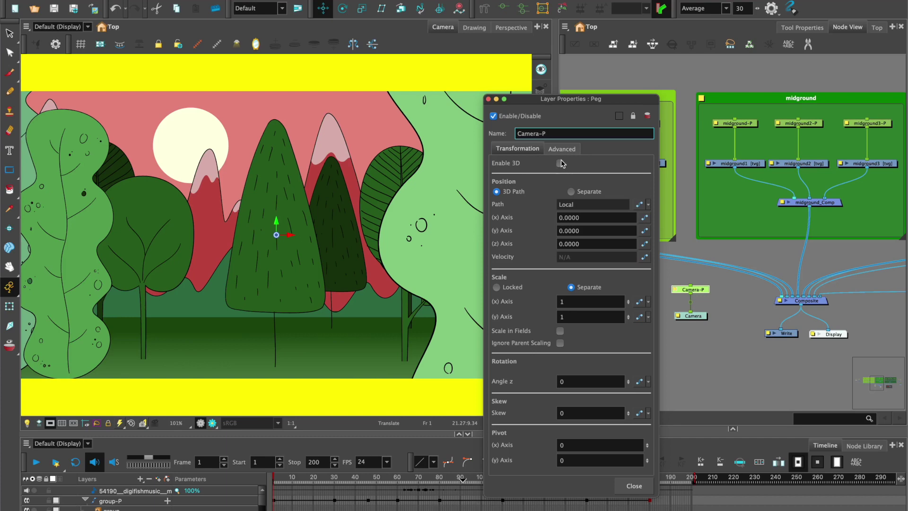
left_click(634, 485)
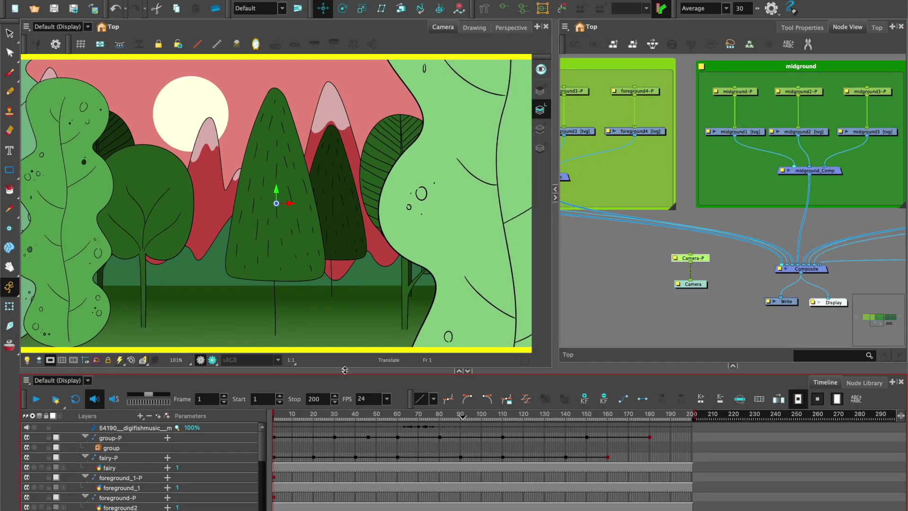
scroll(280, 465, "down", 5)
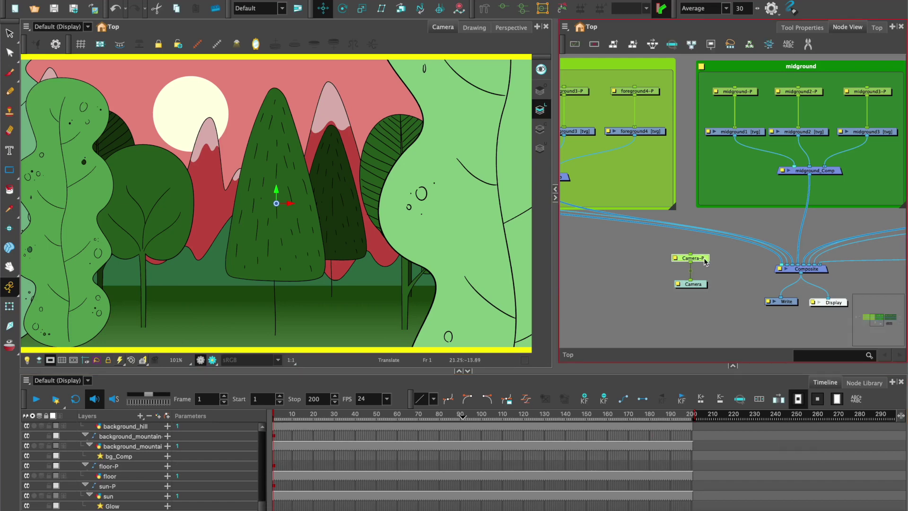
left_click(802, 27)
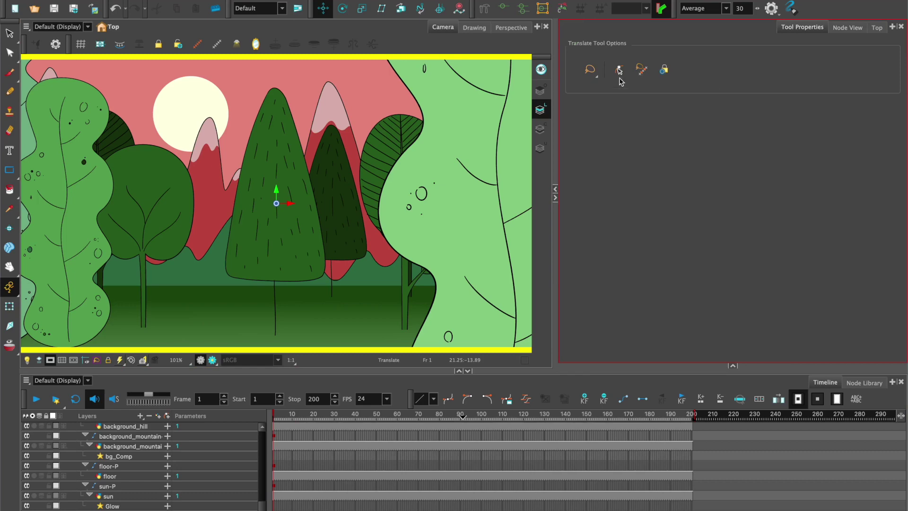
left_click(847, 27)
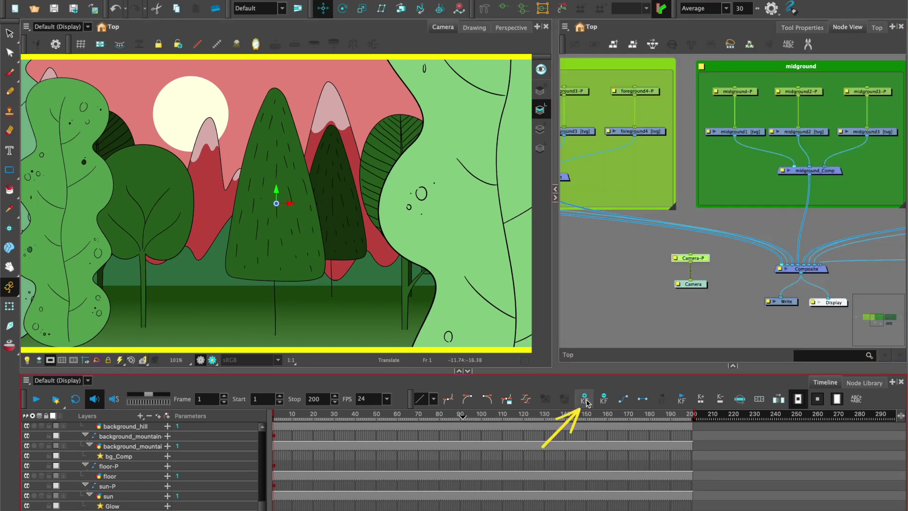
scroll(323, 229, "down", 2)
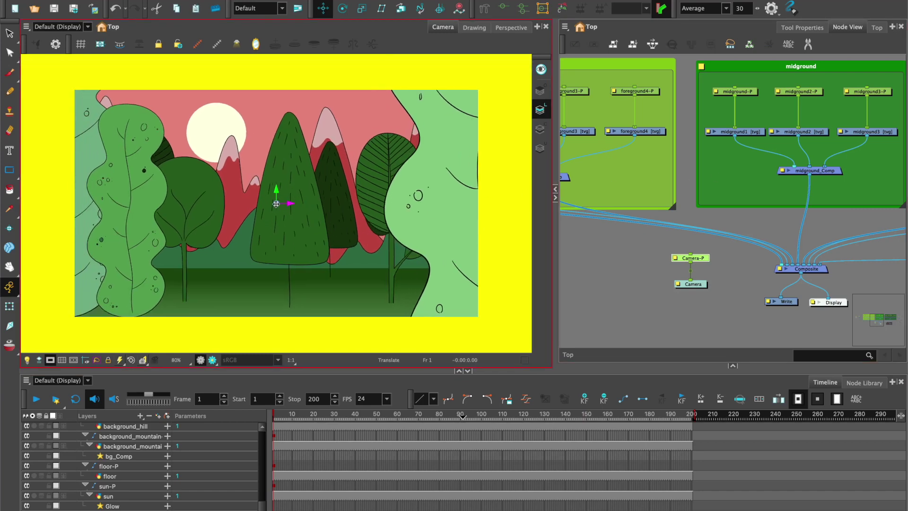
At frame 1, drag the camera peg right and forward into the trees to reframe the opening.
mouse_move(276, 204)
left_mouse_down()
mouse_move(268, 192)
mouse_move(283, 202)
left_mouse_up()
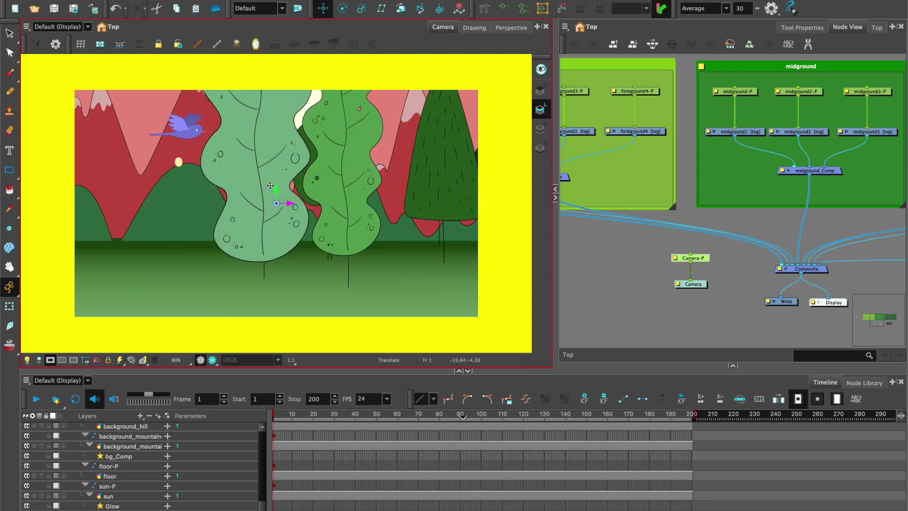
left_click(876, 27)
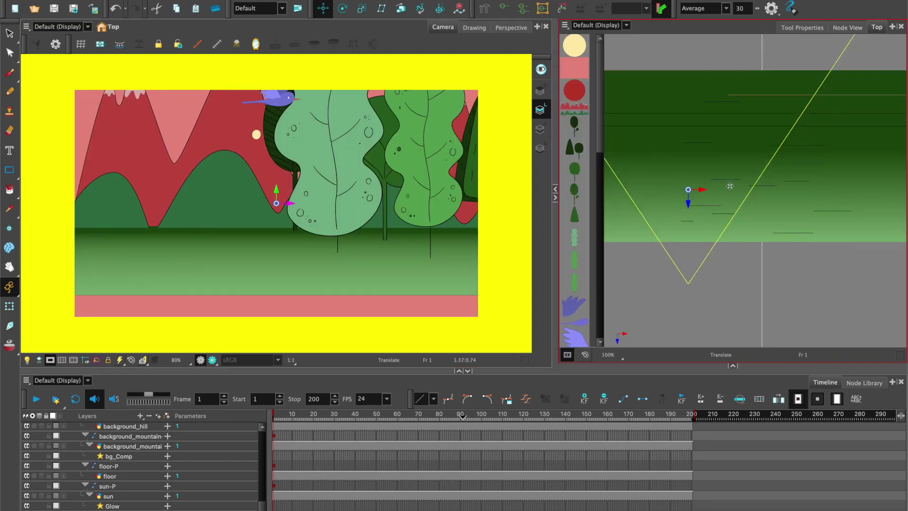
mouse_move(687, 202)
left_mouse_down()
mouse_move(757, 221)
mouse_move(741, 232)
left_mouse_up()
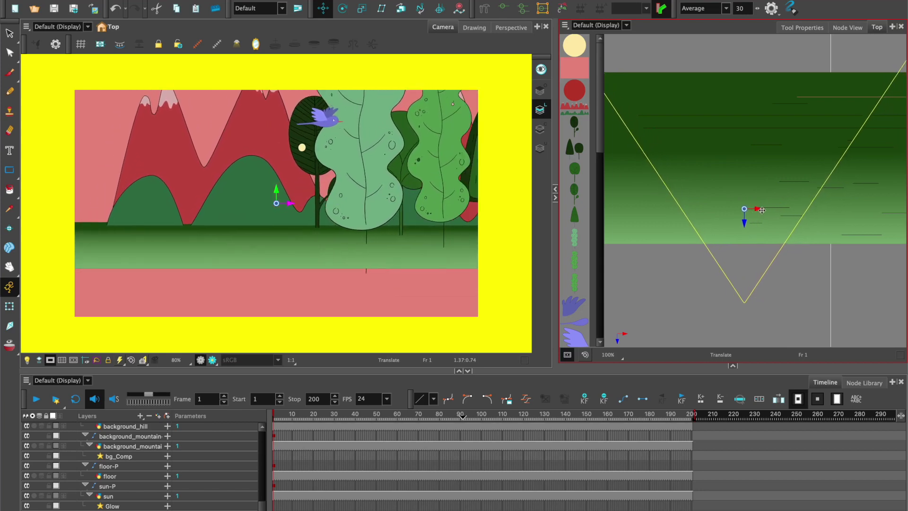
left_click_drag(742, 232, 764, 212)
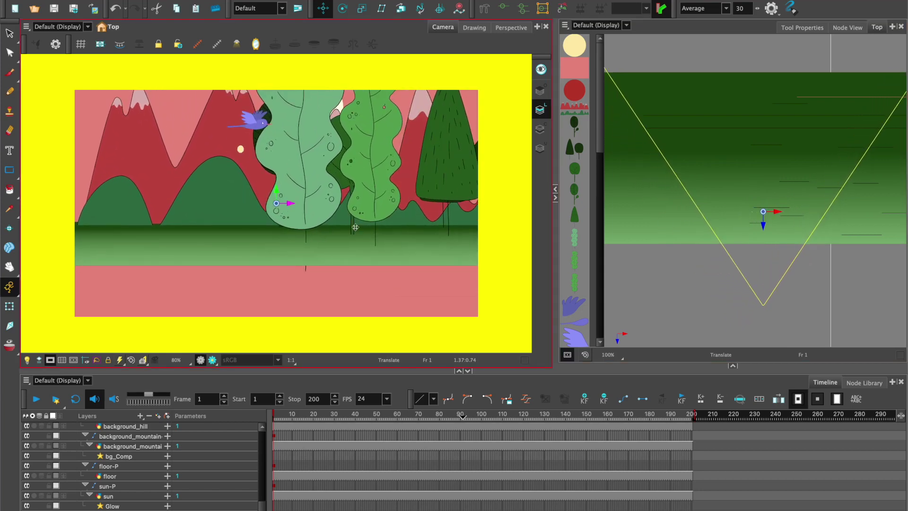
left_click_drag(275, 199, 276, 145)
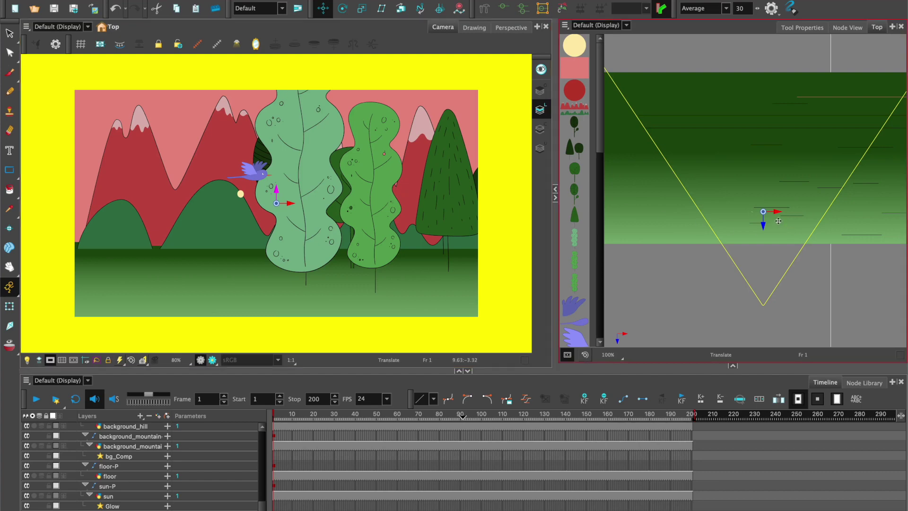
left_click_drag(781, 212, 751, 211)
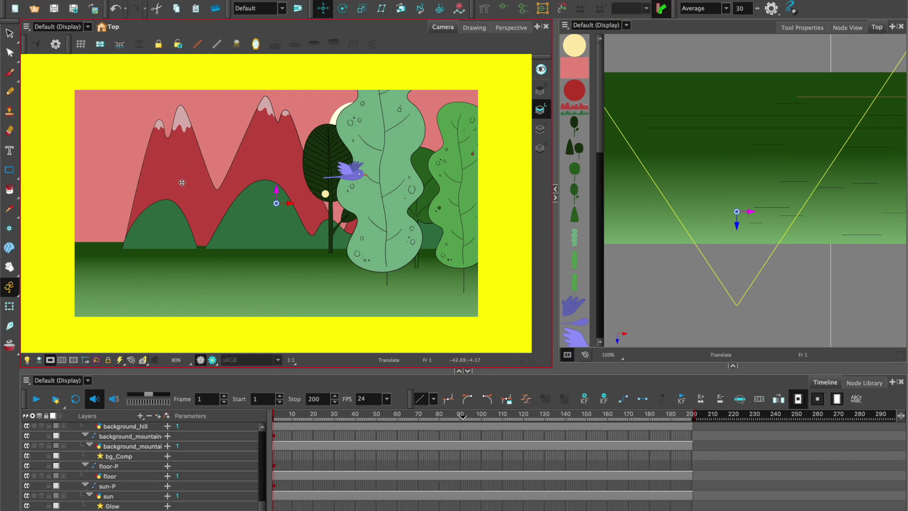
left_click_drag(487, 220, 277, 188)
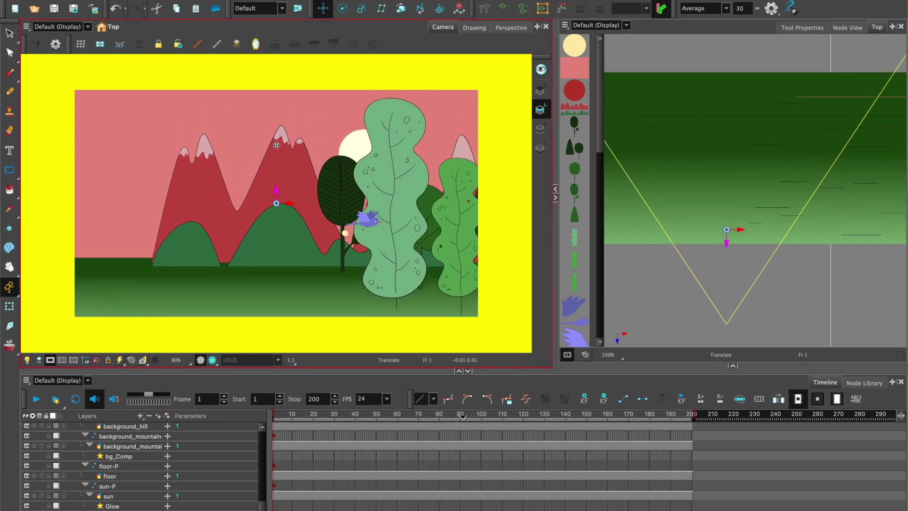
left_click_drag(624, 258, 663, 258)
left_click_drag(756, 245, 756, 224)
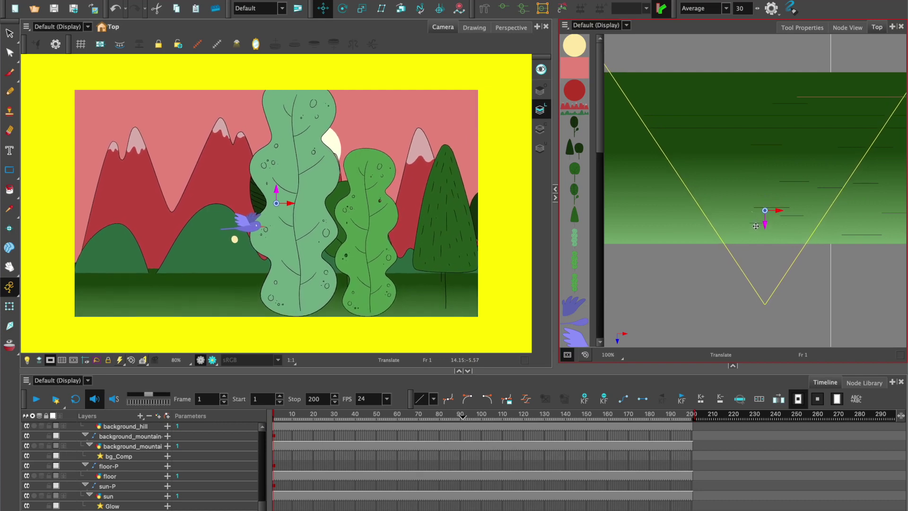
left_click_drag(757, 223, 814, 219)
left_click(422, 485)
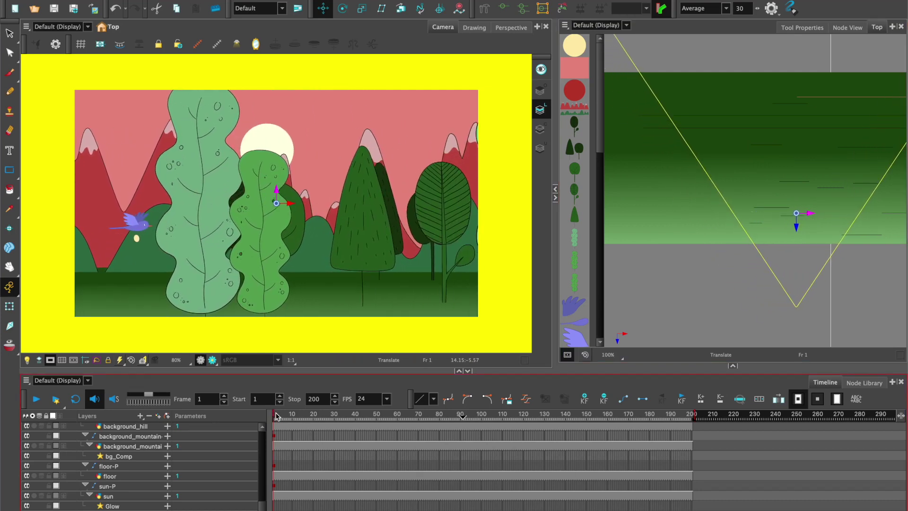
At frame 60, move the camera peg right into the forest, then scrub ahead to frame 200.
mouse_move(272, 416)
left_mouse_down()
mouse_move(406, 423)
mouse_move(397, 423)
left_mouse_up()
left_click(644, 282)
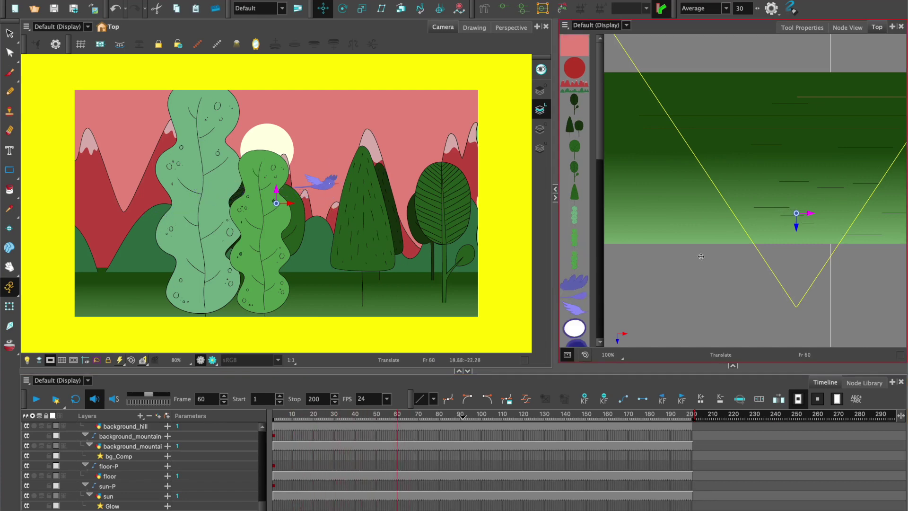
left_click_drag(810, 212, 843, 212)
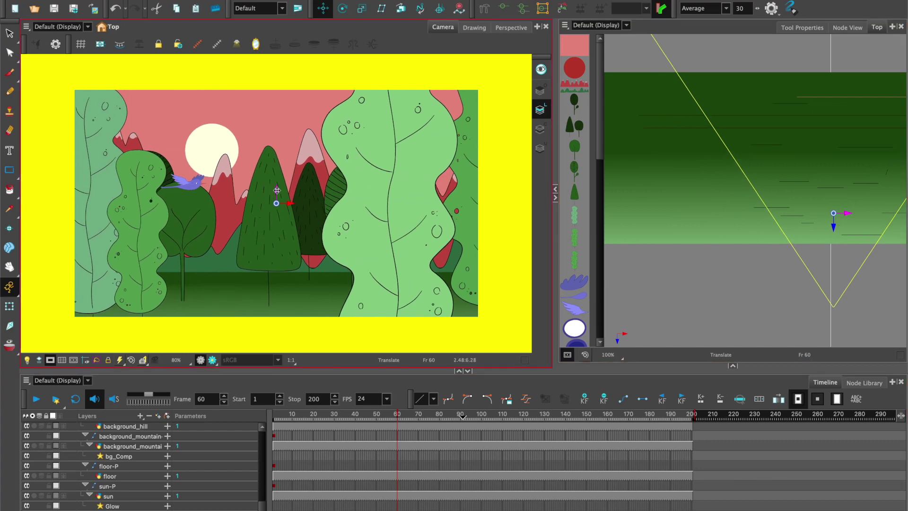
left_click_drag(276, 189, 287, 154)
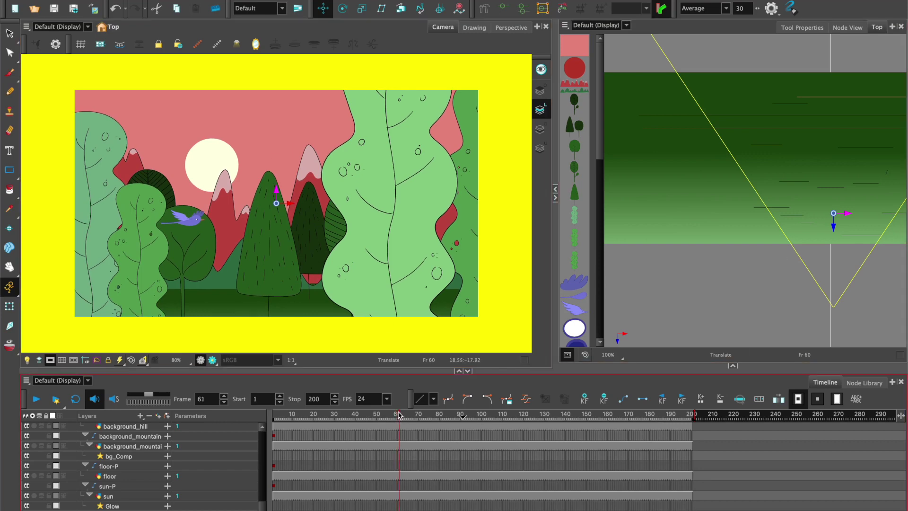
left_click_drag(399, 415, 695, 414)
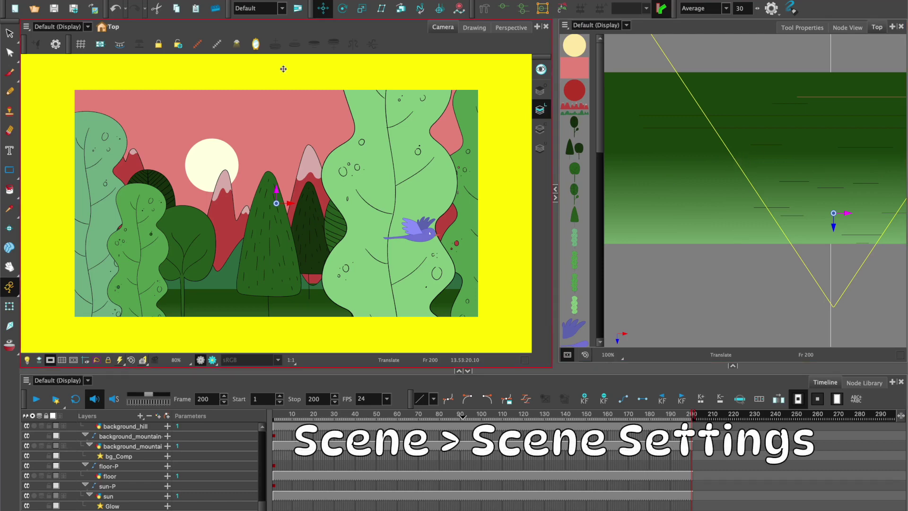
Confirm in Scene Settings that the scene length stays at 200 frames.
left_click(280, 0)
left_click(248, 0)
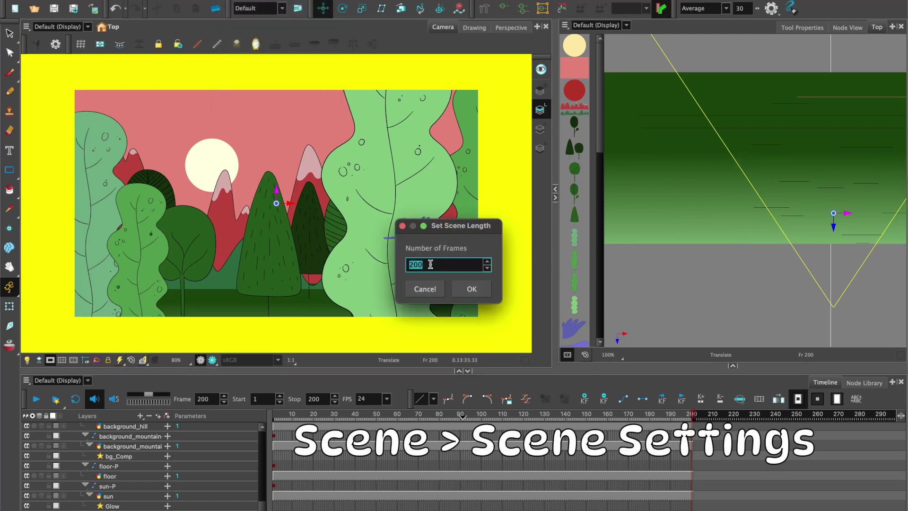
left_click(425, 289)
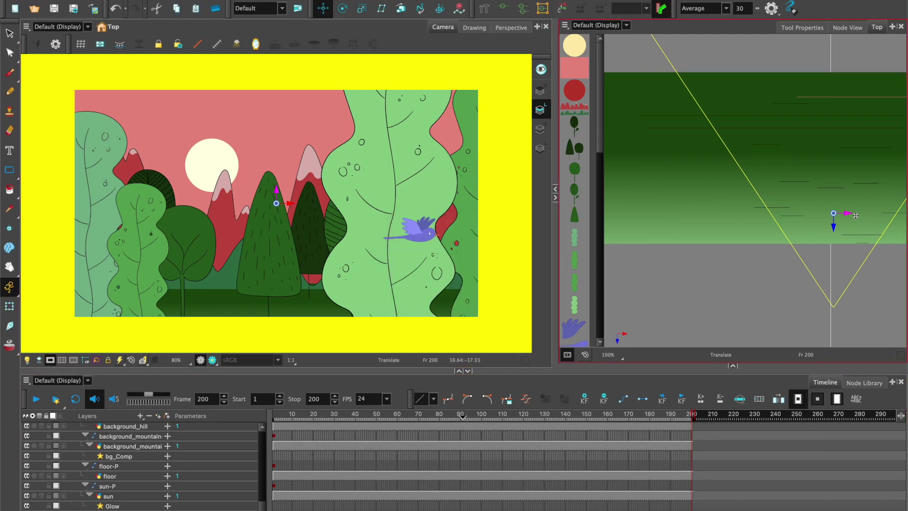
At frame 200, move the camera peg right and in close to the two leafy trees.
left_click_drag(847, 214, 877, 219)
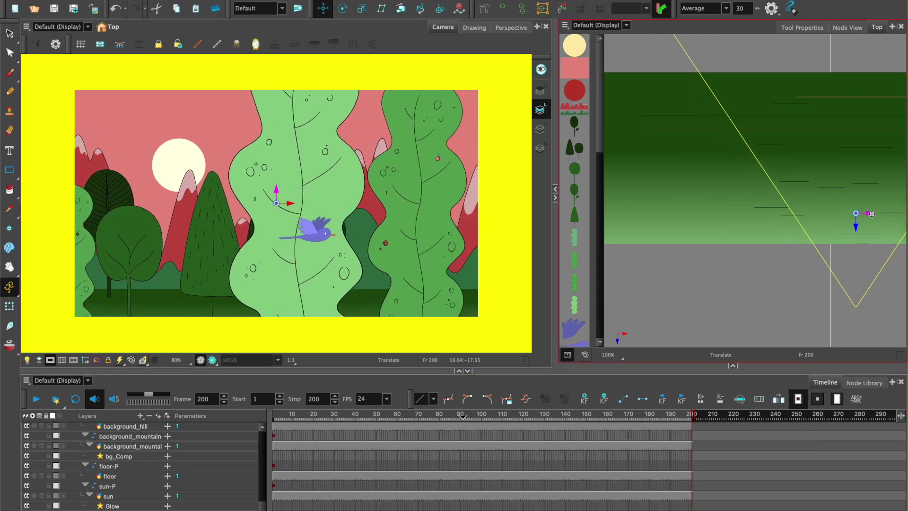
left_click_drag(272, 234, 272, 151)
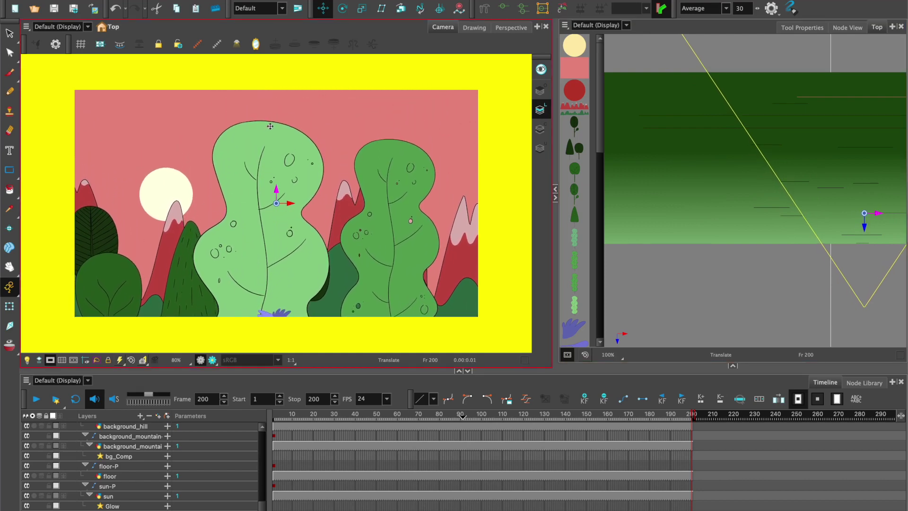
left_click_drag(273, 151, 266, 102)
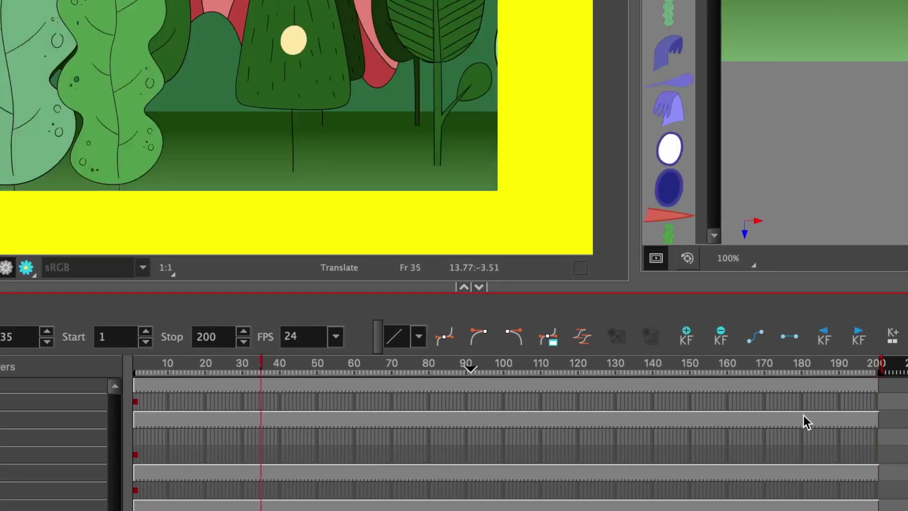
Make the camera keyframes through frame 129 interpolate progressively, then return to frame 1.
left_click(758, 338)
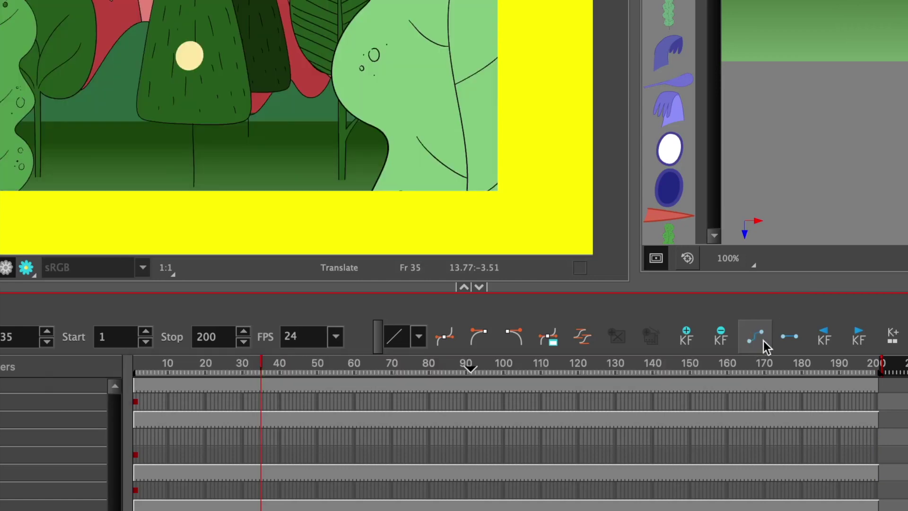
left_click(611, 418)
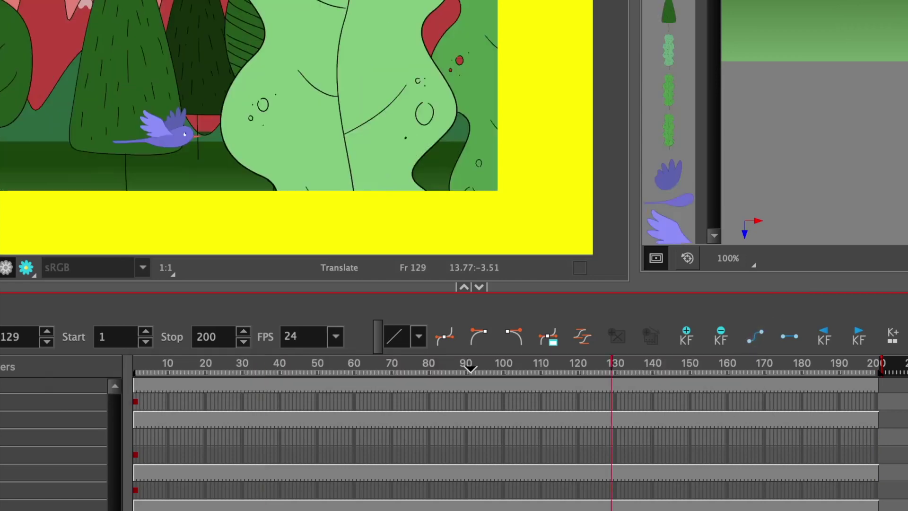
key("super+k")
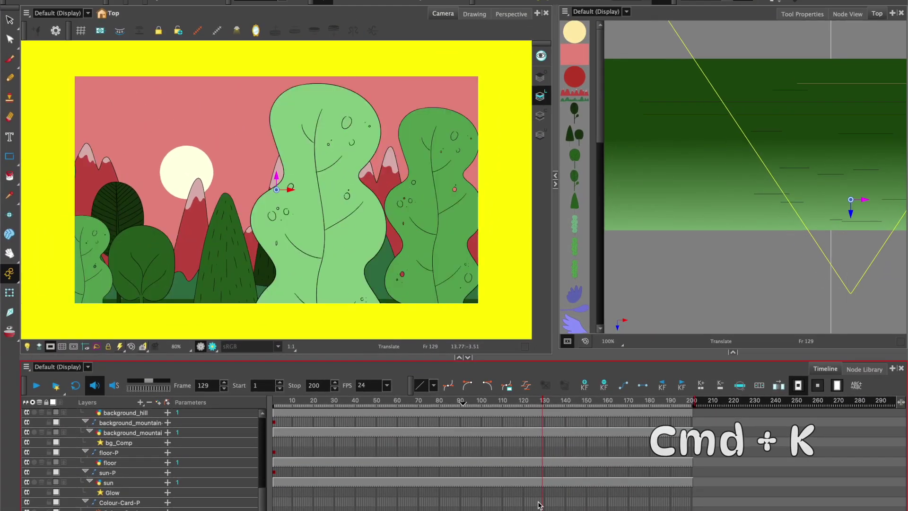
key("shift+comma")
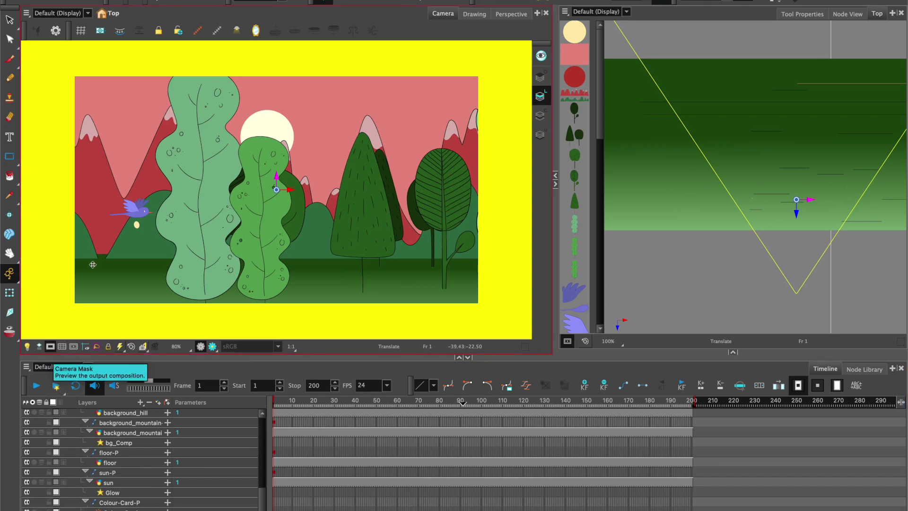
key("shift+z")
left_click(34, 385)
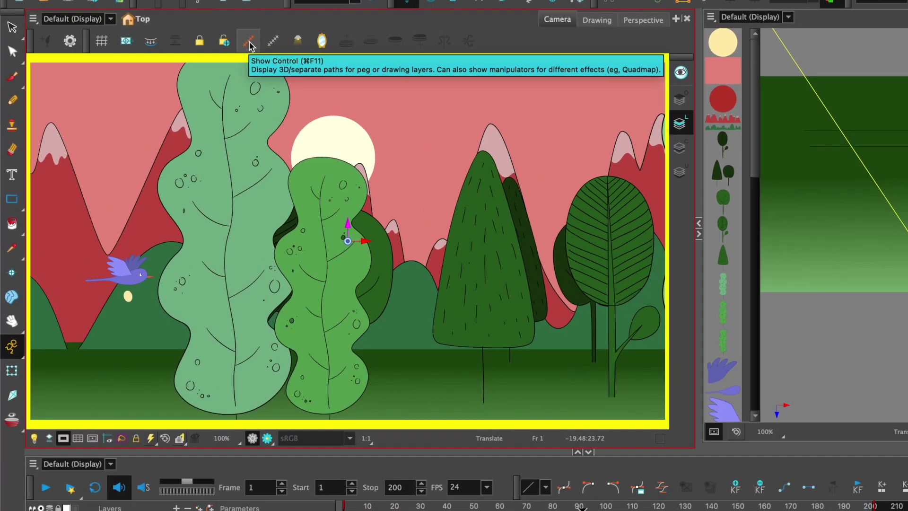
Show the camera's motion path and orbit the Perspective view to inspect it in 3D.
left_click(249, 43)
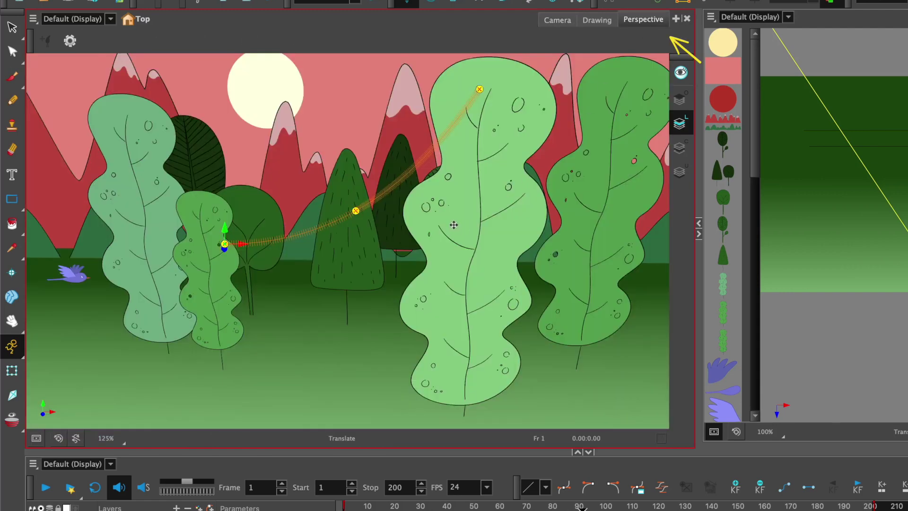
mouse_move(462, 244)
left_mouse_down()
mouse_move(448, 301)
mouse_move(483, 284)
mouse_move(474, 233)
mouse_move(464, 229)
mouse_move(473, 240)
mouse_move(461, 258)
mouse_move(459, 237)
mouse_move(473, 239)
mouse_move(466, 246)
left_mouse_up()
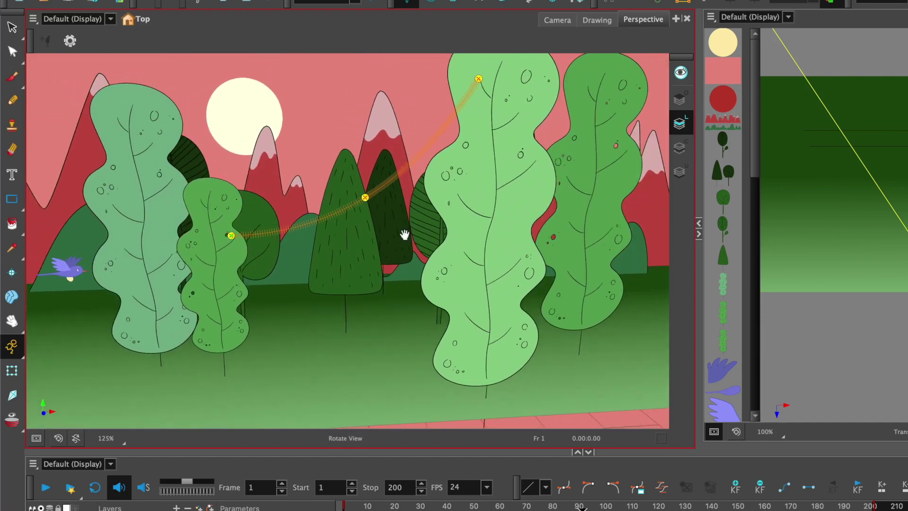
mouse_move(405, 239)
left_mouse_down()
mouse_move(405, 249)
mouse_move(376, 227)
left_mouse_up()
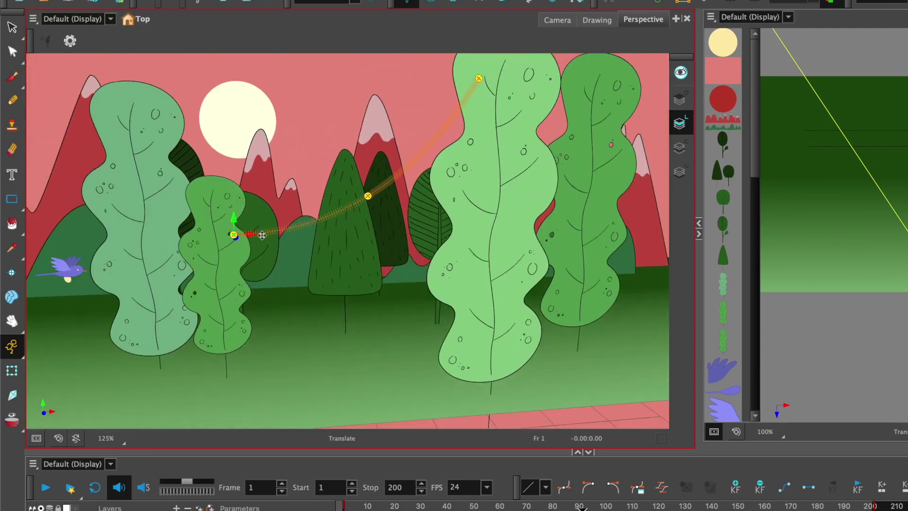
mouse_move(419, 214)
left_mouse_down()
mouse_move(413, 260)
mouse_move(416, 249)
left_mouse_up()
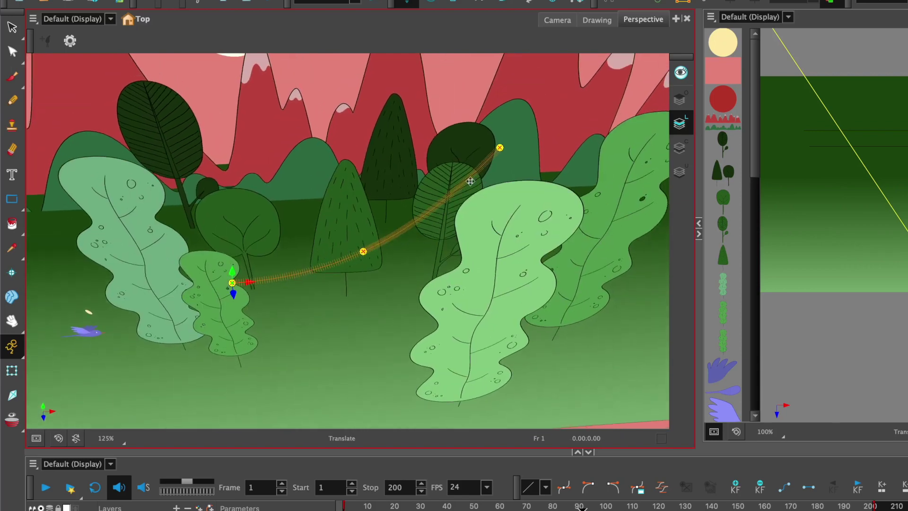
left_click_drag(405, 283, 402, 260)
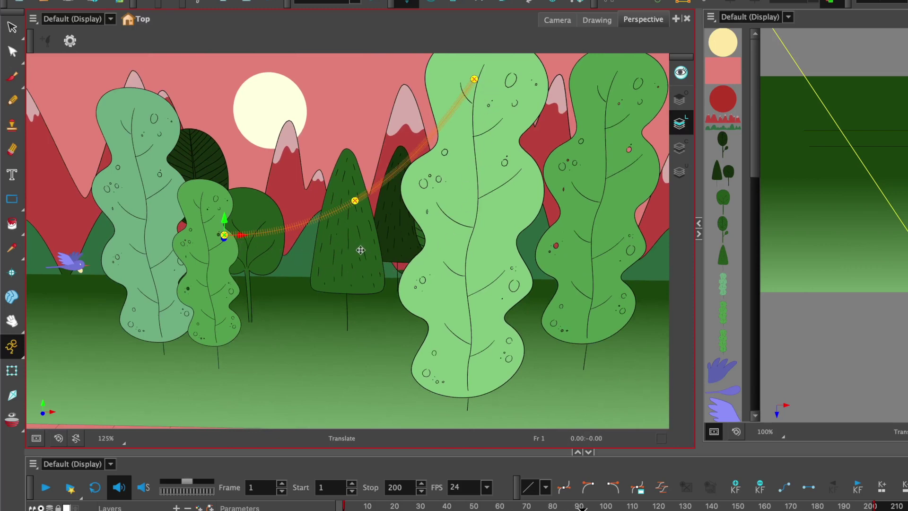
mouse_move(367, 242)
left_mouse_down()
mouse_move(366, 219)
mouse_move(359, 233)
left_mouse_up()
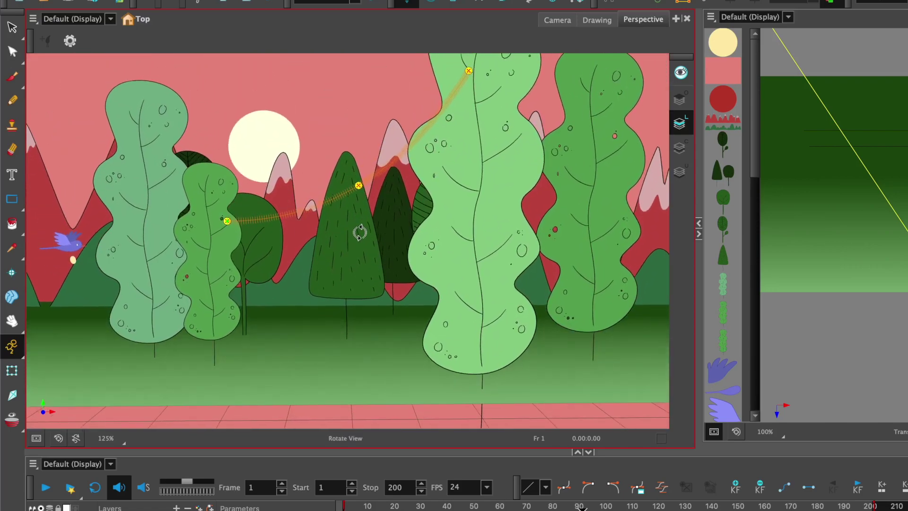
mouse_move(358, 233)
left_mouse_down()
mouse_move(362, 257)
mouse_move(362, 233)
left_mouse_up()
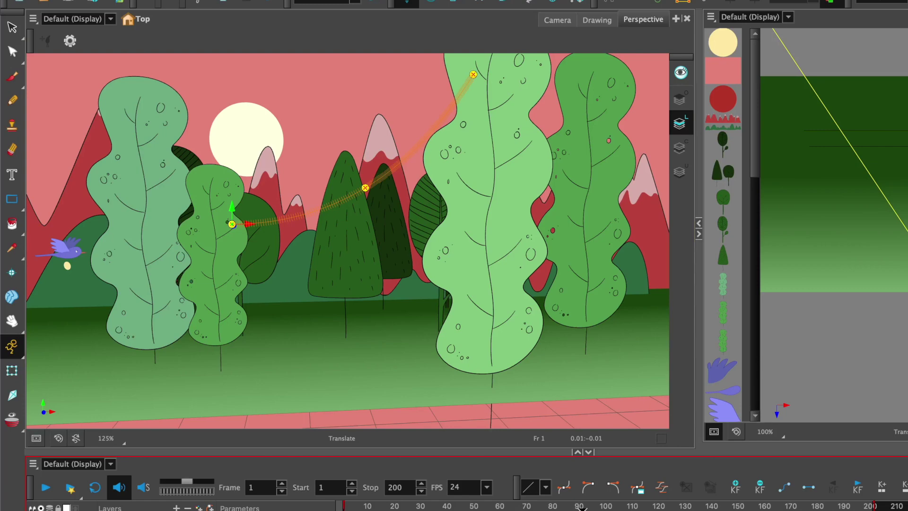
left_click_drag(369, 253, 376, 270)
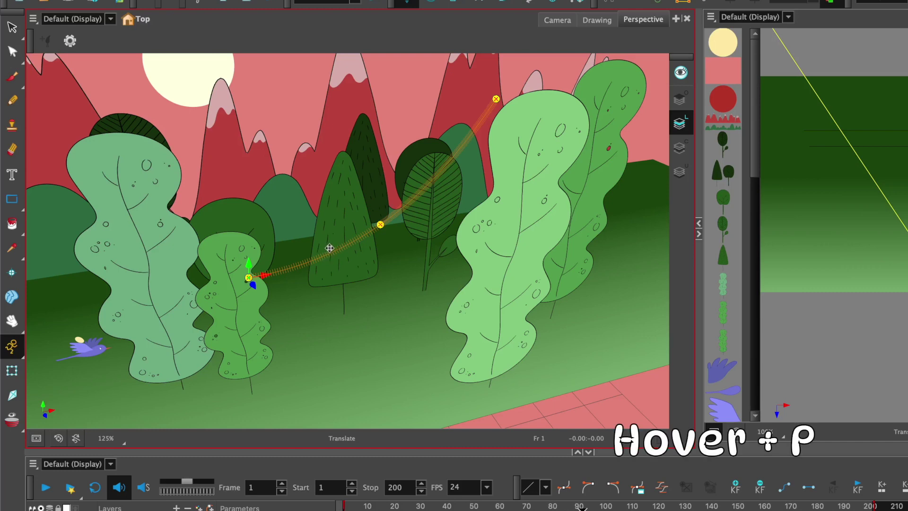
Add a path control point with P and pull it up-left to arc past the conifer.
key("p")
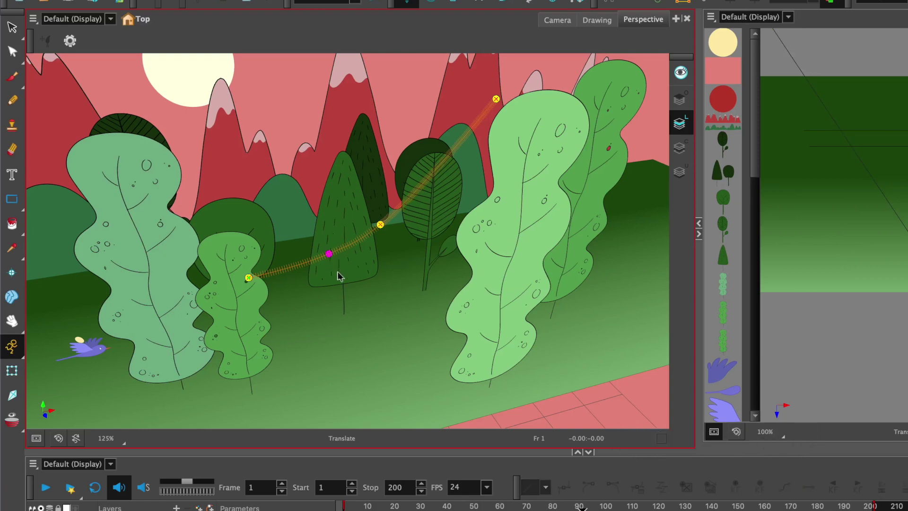
left_click_drag(338, 257, 349, 260)
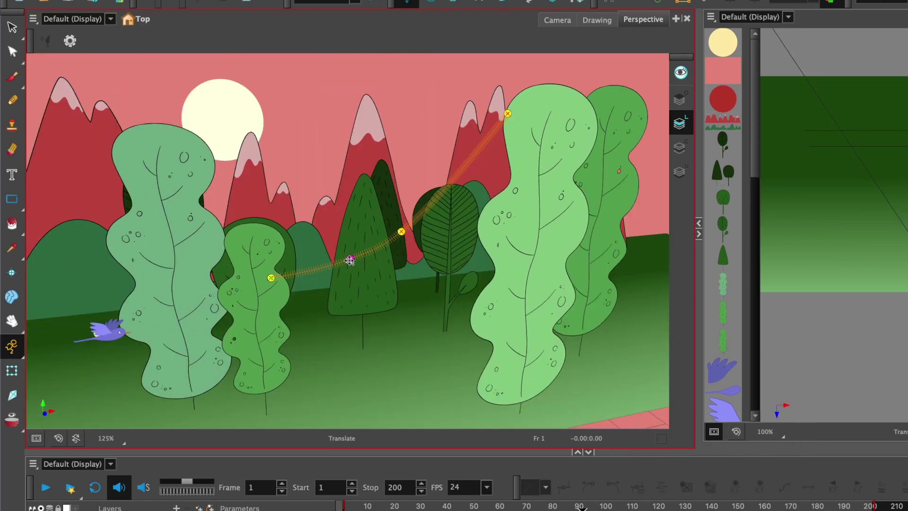
scroll(352, 261, "up", 2)
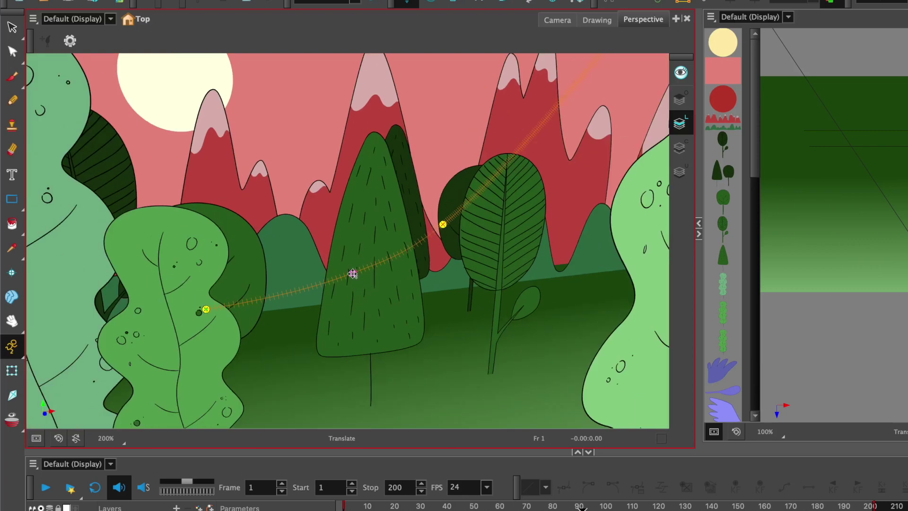
mouse_move(352, 274)
left_mouse_down()
mouse_move(330, 222)
mouse_move(327, 237)
mouse_move(320, 230)
left_mouse_up()
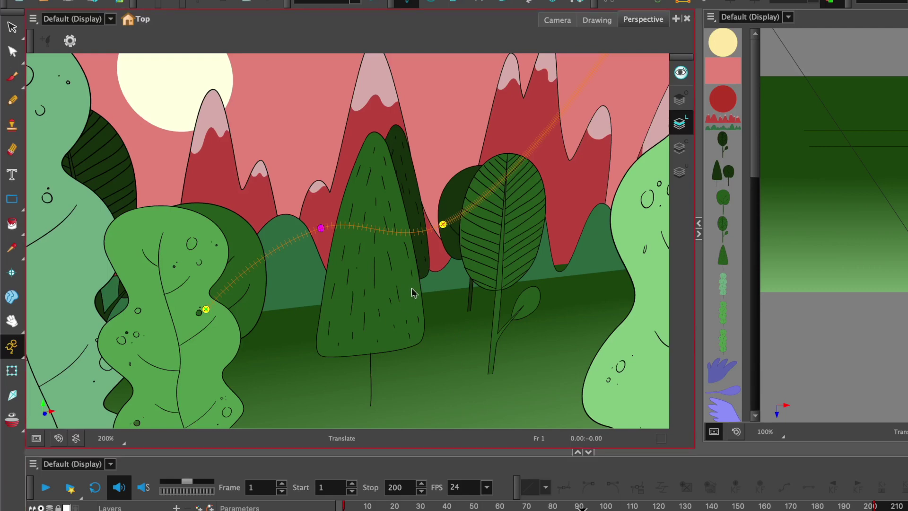
left_click_drag(394, 291, 399, 301)
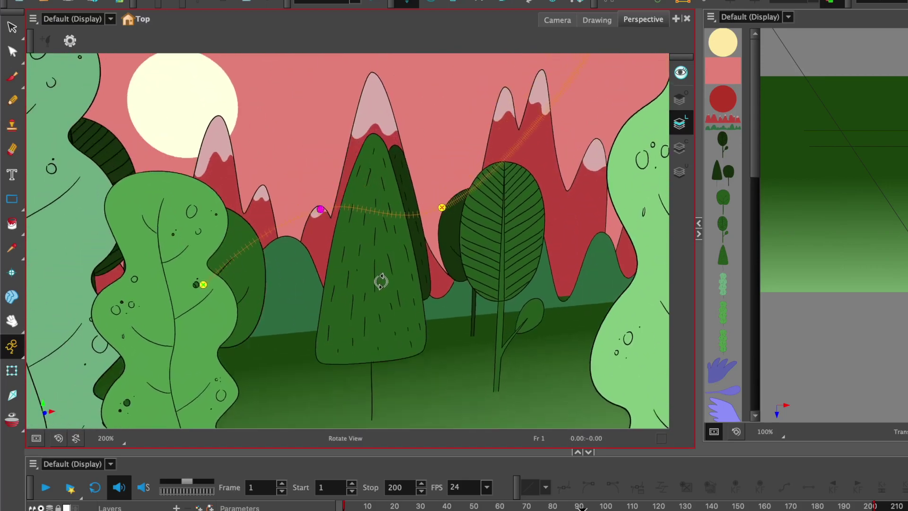
left_click_drag(399, 301, 381, 280)
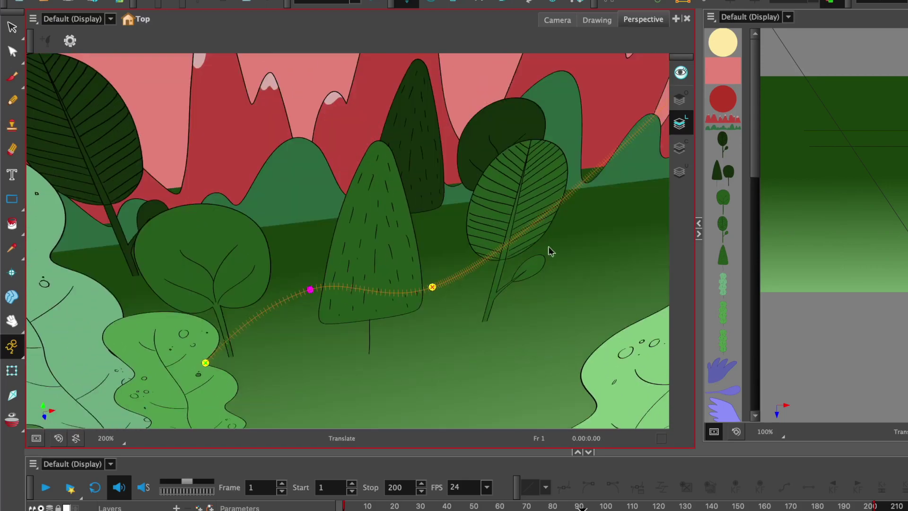
At frame 60, drag the path points so the camera path runs straight through the conifer point.
left_click(506, 505)
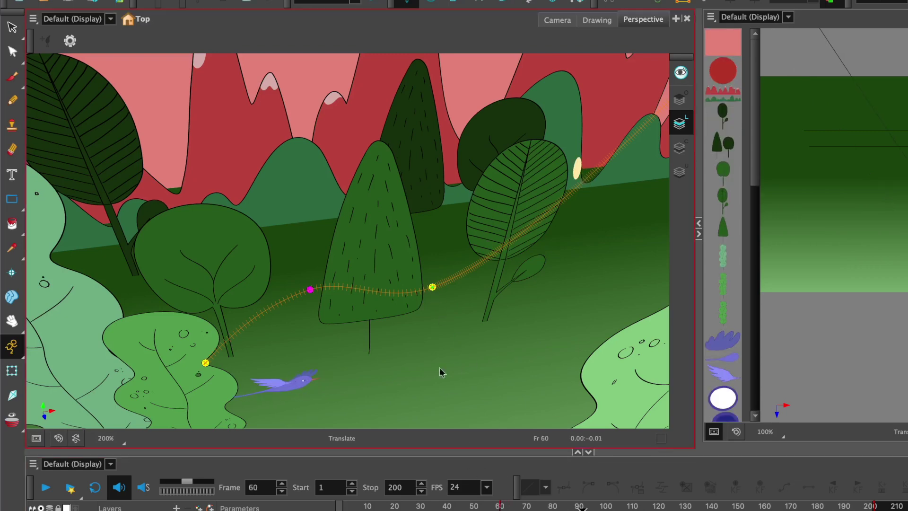
left_click_drag(432, 288, 410, 224)
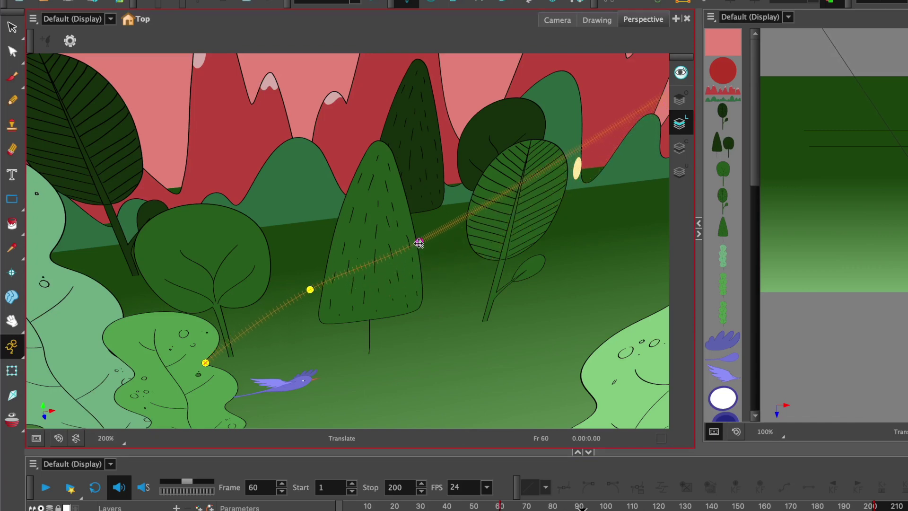
left_click_drag(405, 209, 409, 227)
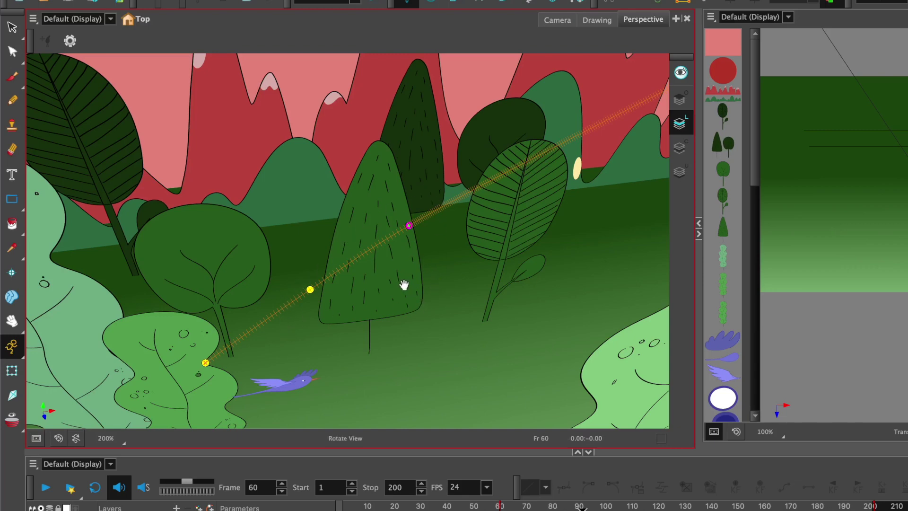
mouse_move(402, 297)
left_mouse_down()
mouse_move(397, 263)
mouse_move(403, 297)
left_mouse_up()
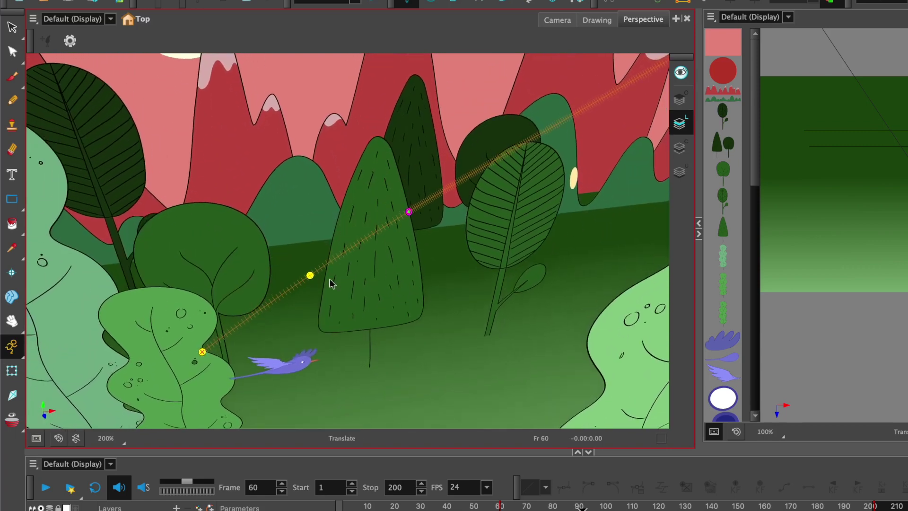
left_click_drag(493, 253, 405, 299)
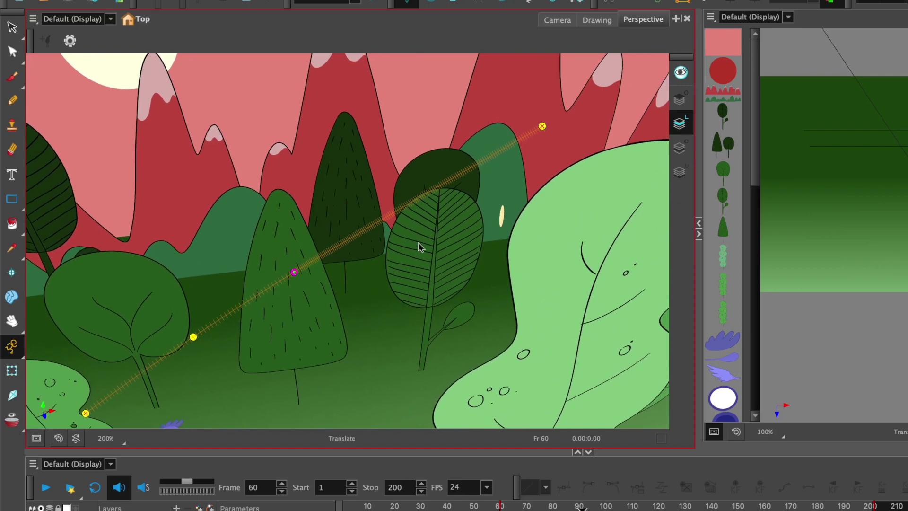
Try dragging the straight path into a curve, then undo that change.
left_click_drag(406, 242, 415, 245)
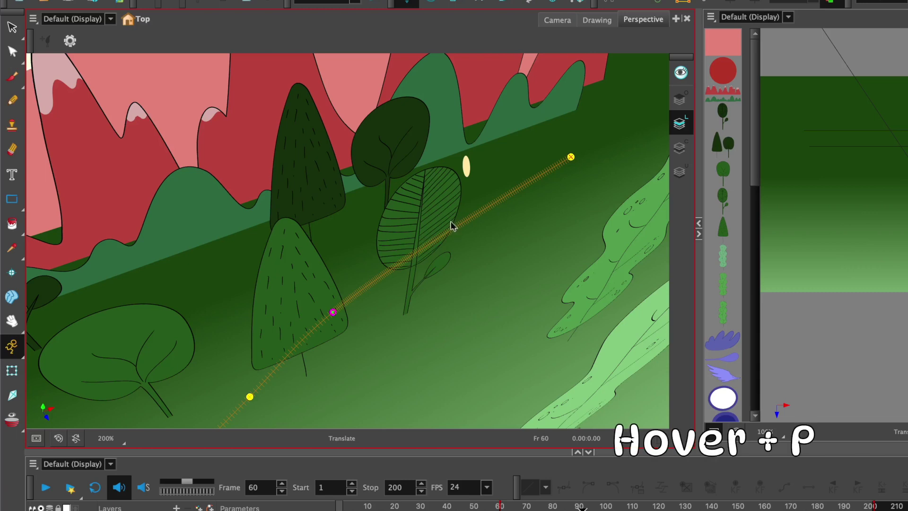
left_click_drag(451, 231, 440, 213)
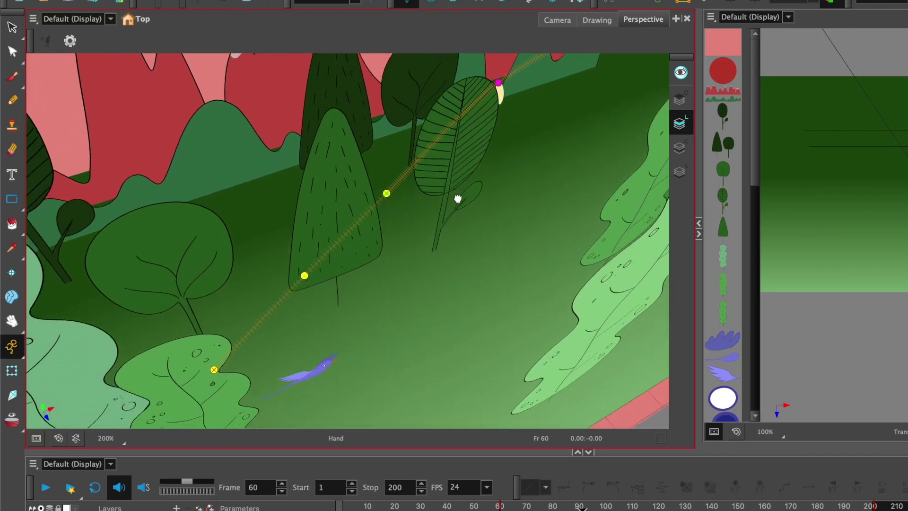
left_click_drag(412, 294, 446, 217)
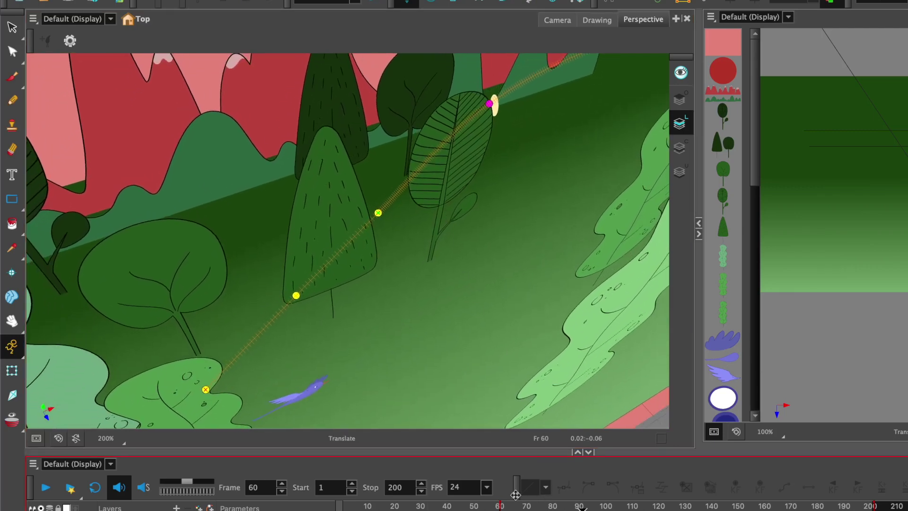
key("ctrl+z")
key("ctrl+z")
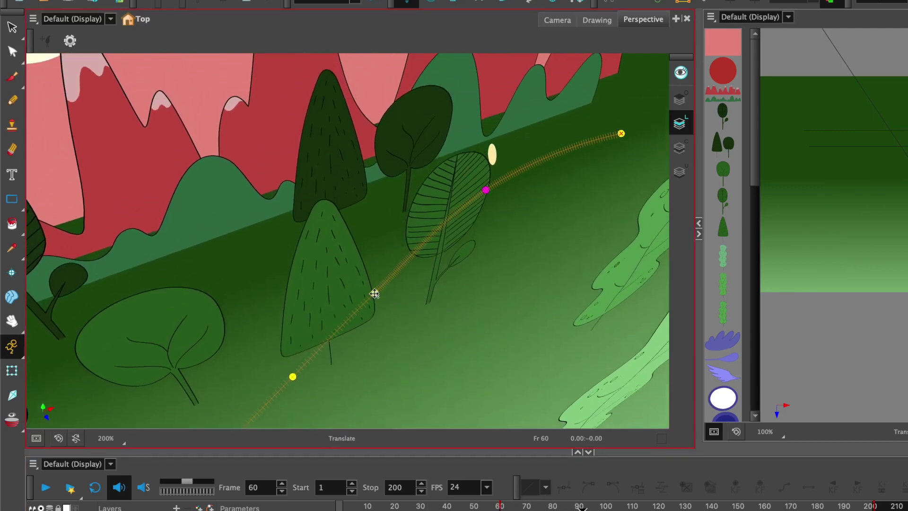
Add a new control point on the frame-60 path and pull it up-left into a curve.
left_click(373, 292)
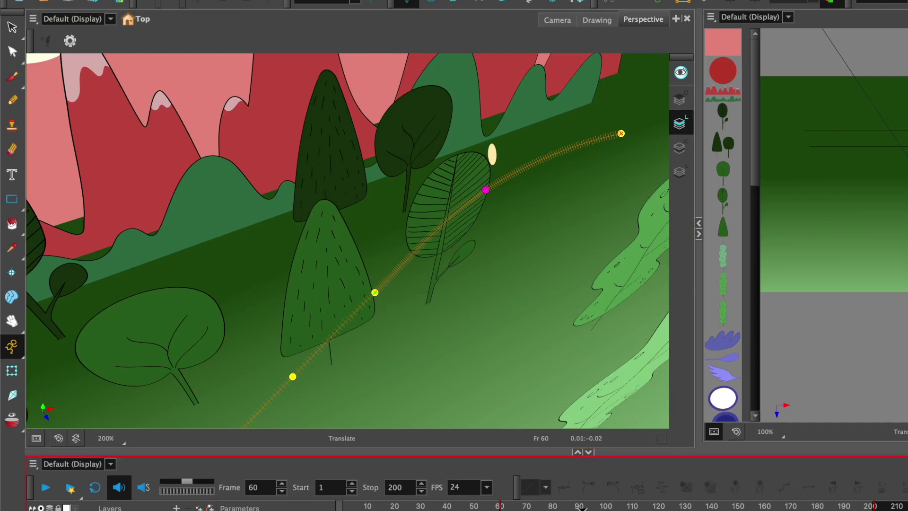
left_click(369, 294)
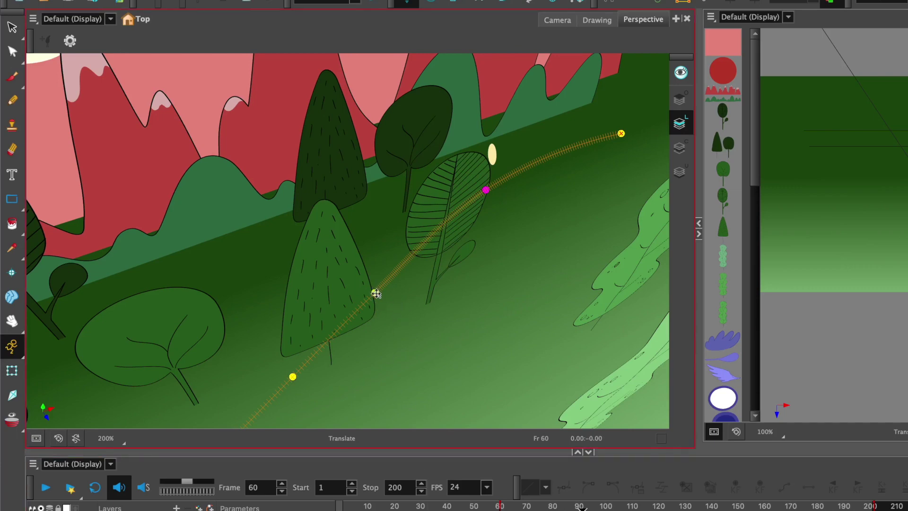
left_click_drag(376, 293, 324, 257)
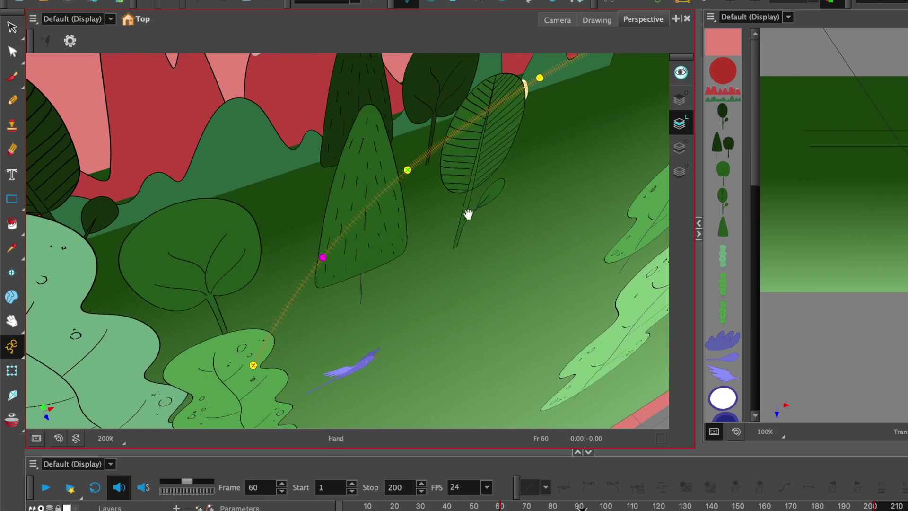
mouse_move(323, 258)
left_mouse_down()
mouse_move(425, 219)
mouse_move(433, 273)
mouse_move(415, 210)
left_mouse_up()
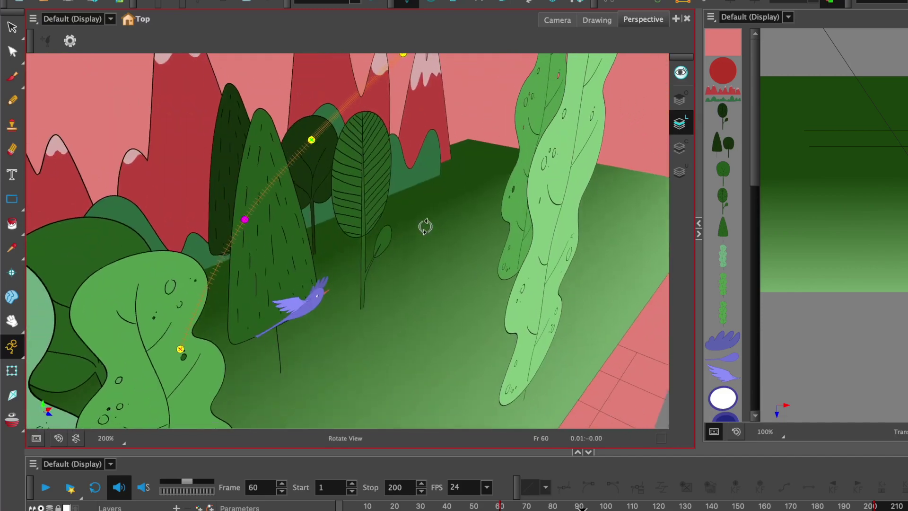
left_click_drag(415, 211, 402, 217)
key("shift+m")
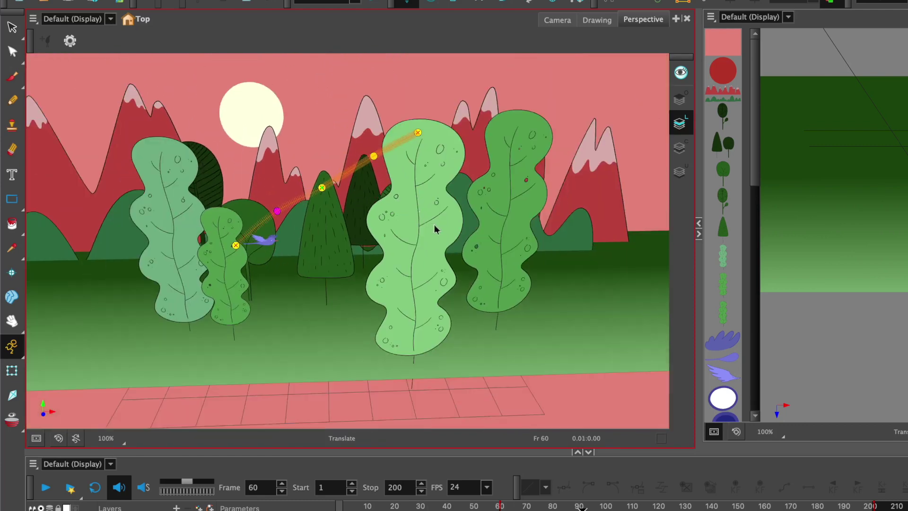
left_click_drag(435, 229, 492, 109)
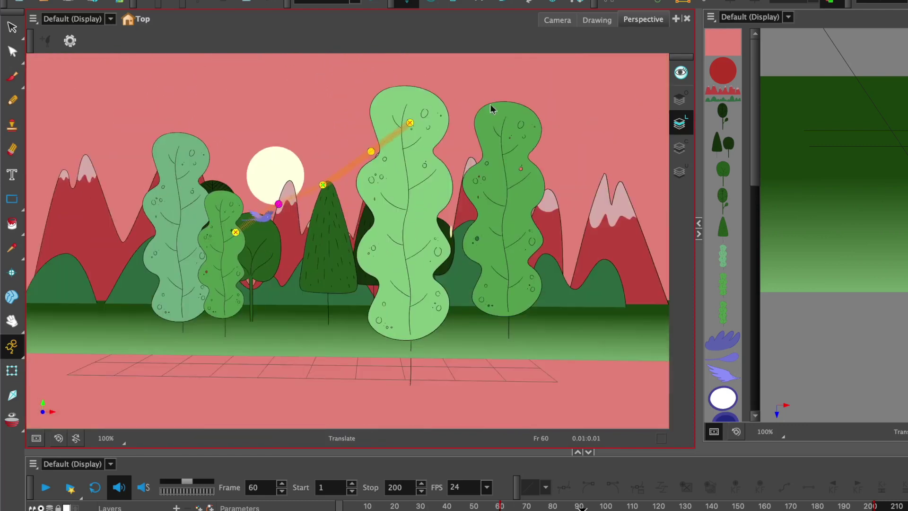
Hide the camera's control points and play the move from frame 1 in Camera view.
left_click(559, 21)
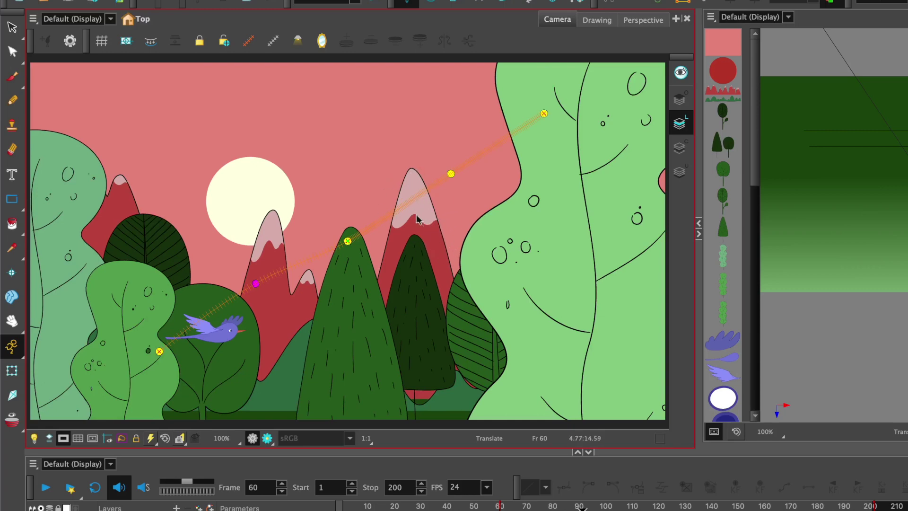
left_click(284, 54)
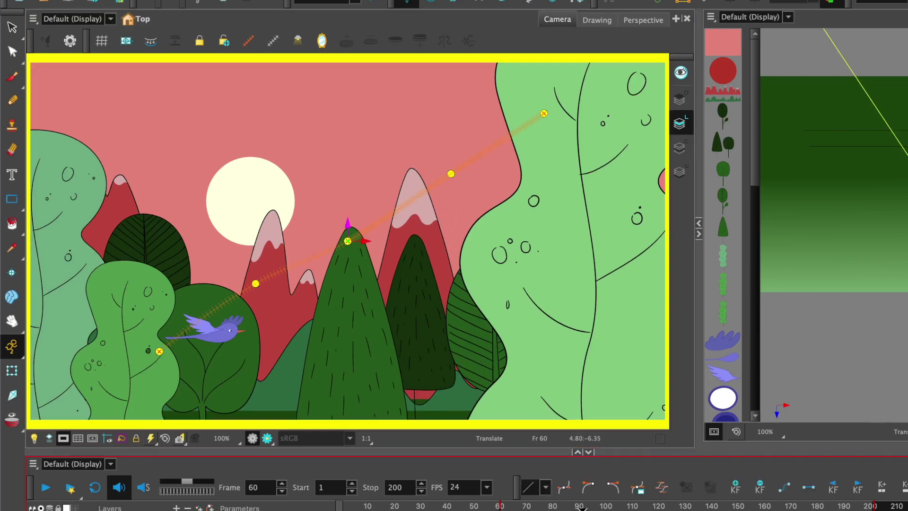
left_click(274, 44)
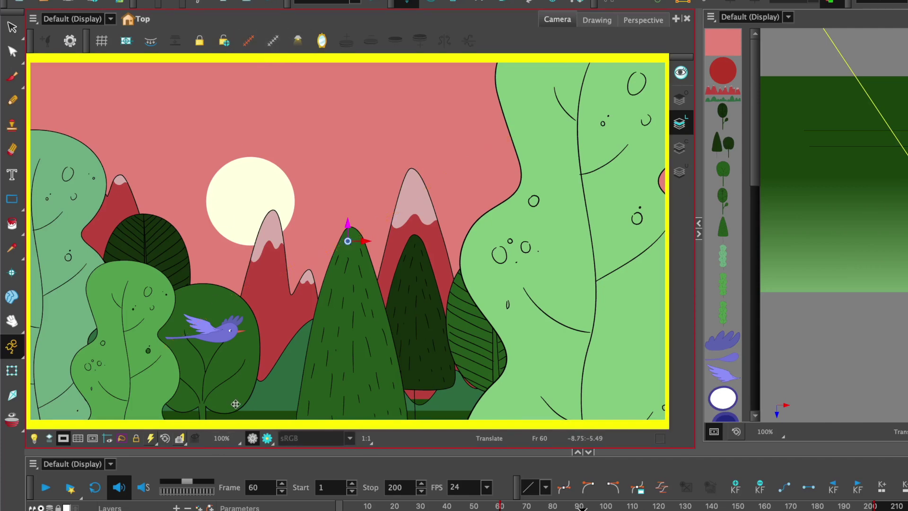
key("shift+comma")
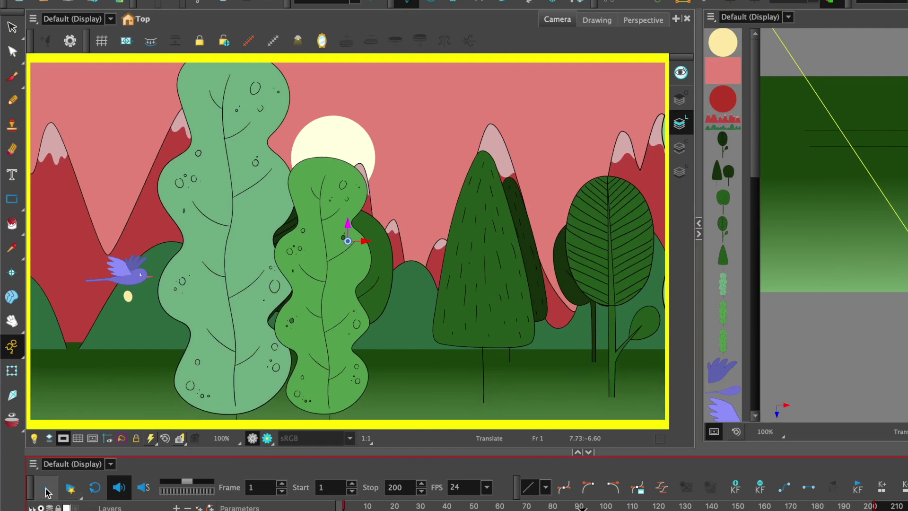
left_click(45, 486)
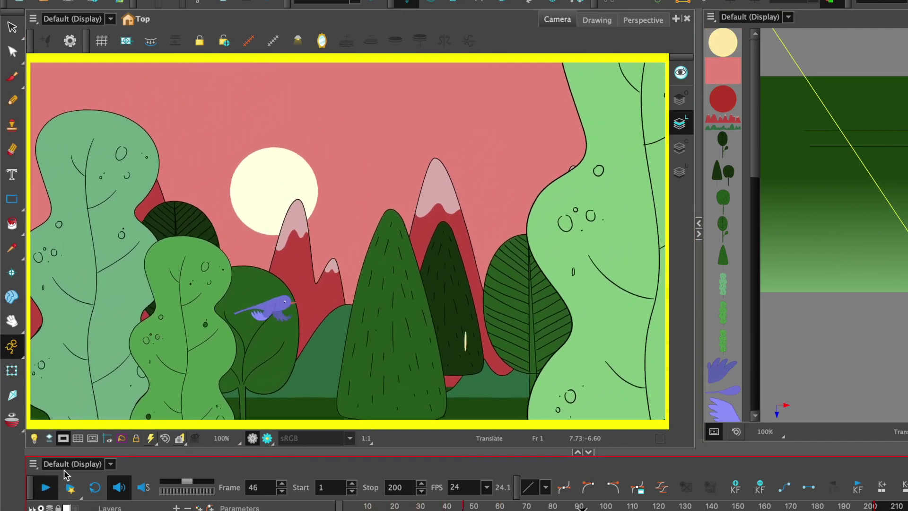